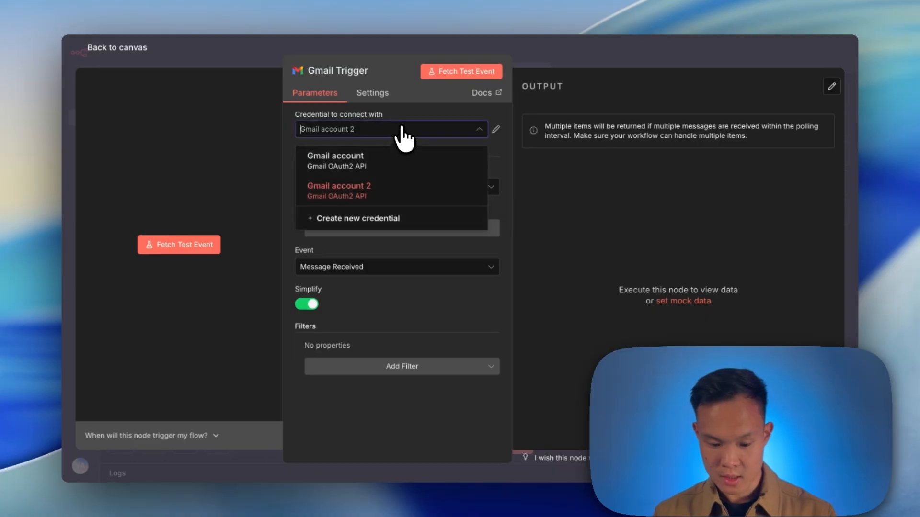
left_click(392, 220)
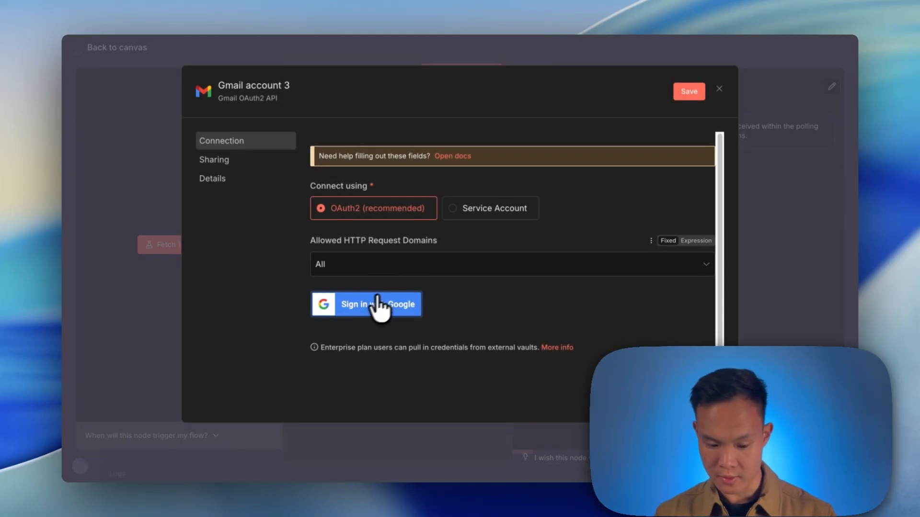
left_click(719, 90)
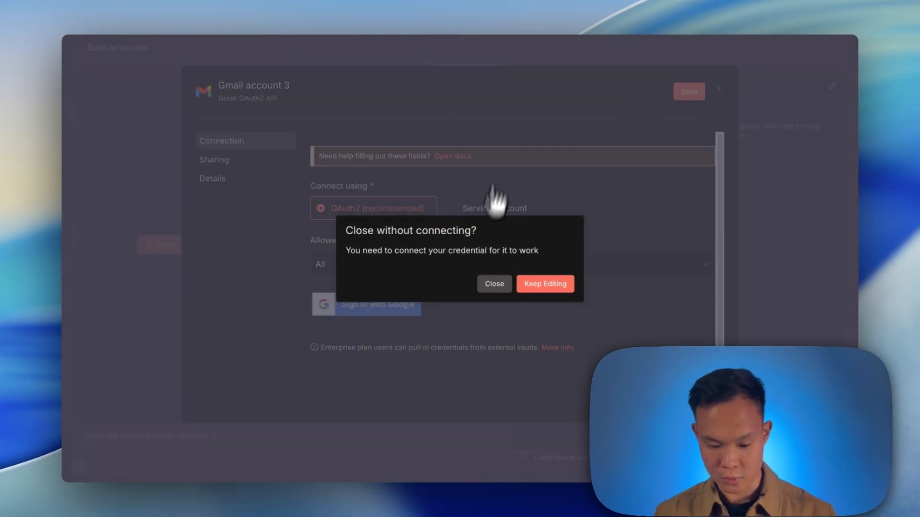
left_click(506, 285)
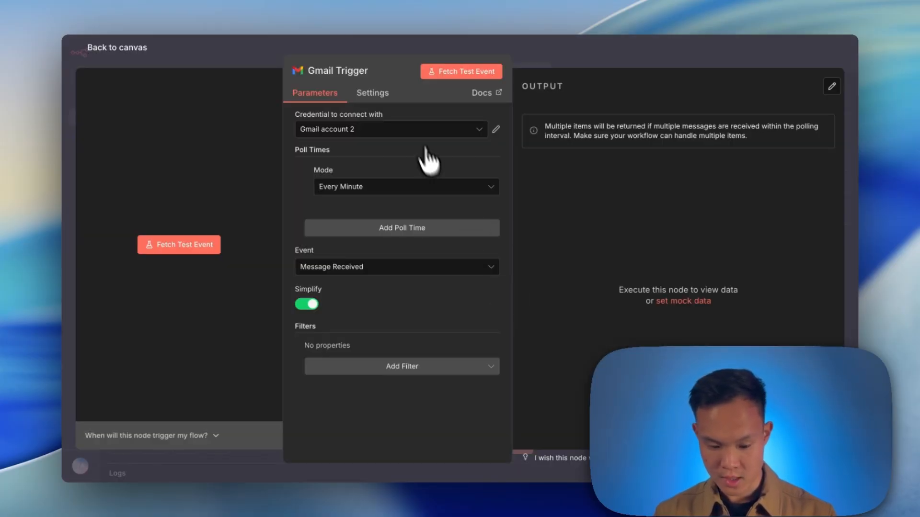
Fetch a test event for the Gmail Trigger and return to the canvas.
left_click(165, 246)
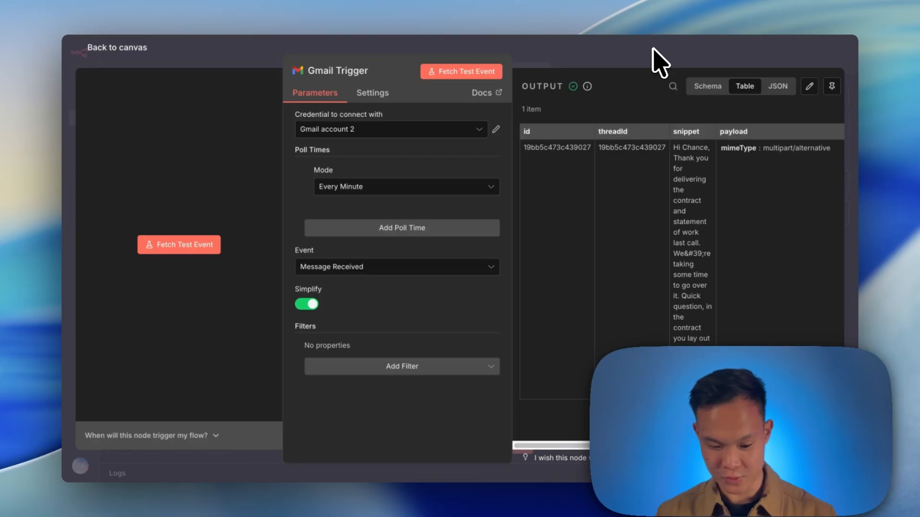
left_click(658, 62)
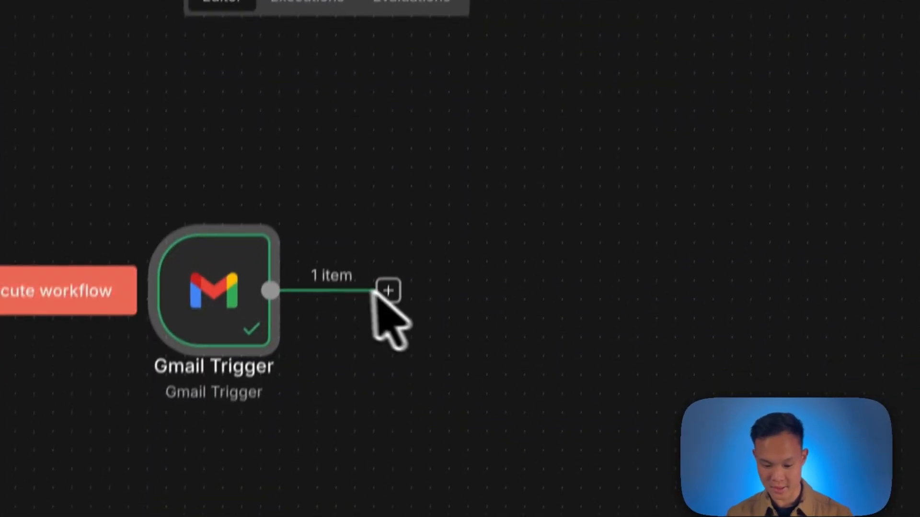
Add an If node after the Gmail Trigger.
left_click(391, 271)
type("if")
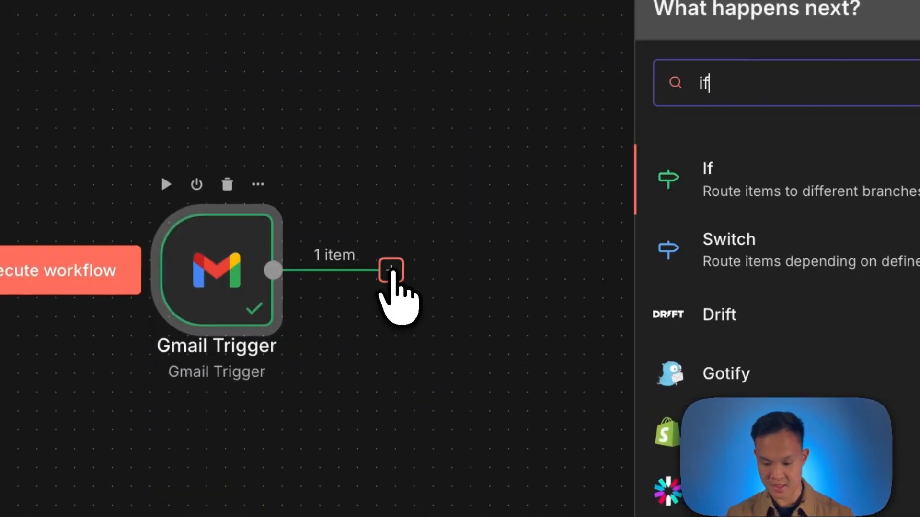
left_click(710, 178)
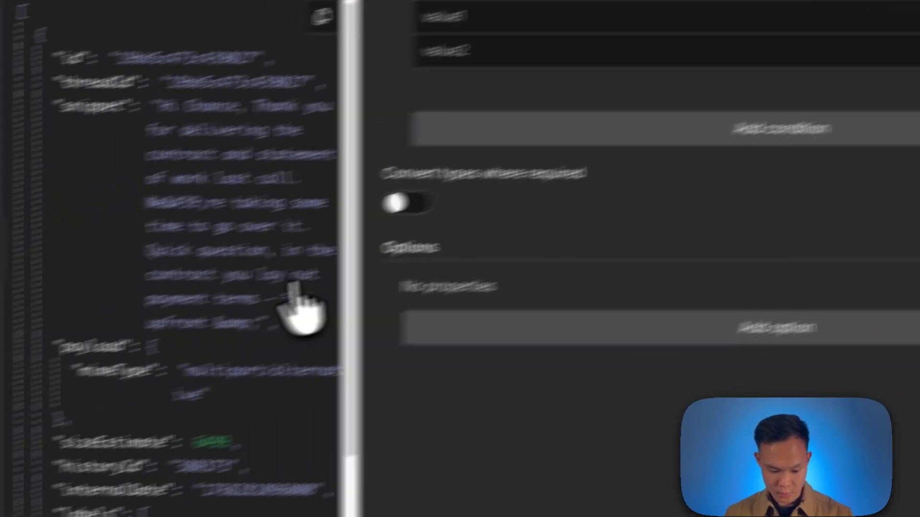
Configure the If condition so the email's labels contain AI Draft Generated.
scroll(303, 308, "down", 10)
scroll(253, 271, "up", 10)
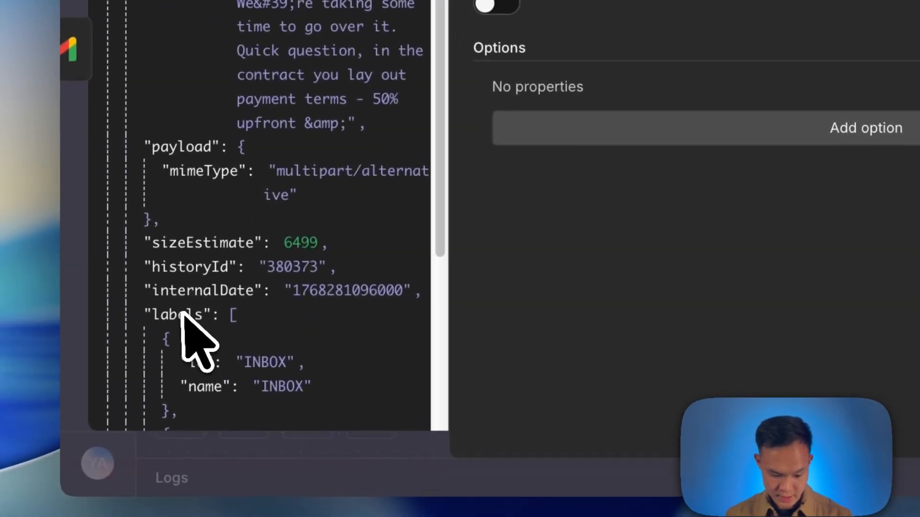
left_click_drag(188, 320, 469, 242)
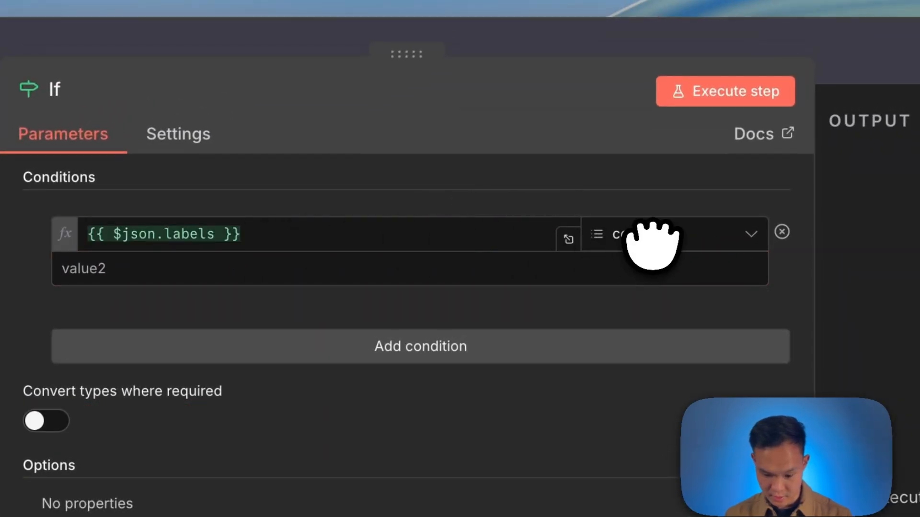
left_click(569, 269)
type("AI")
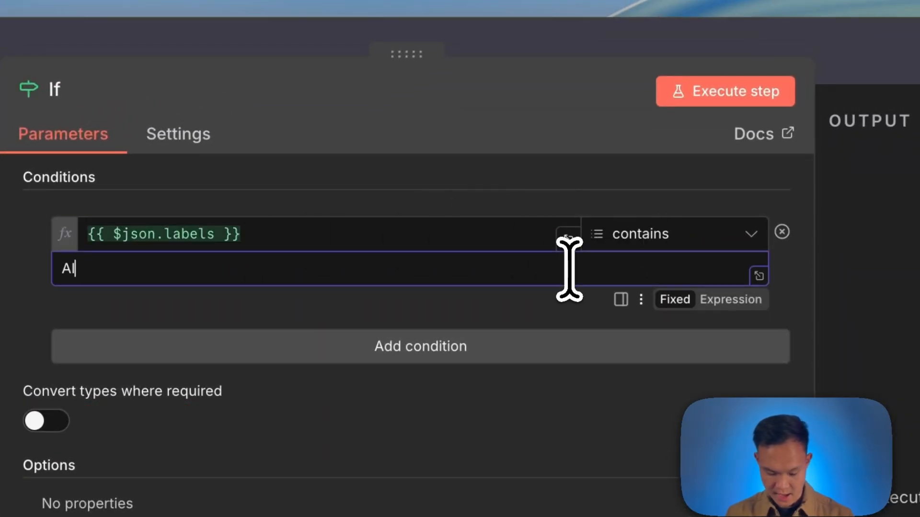
type(" Draft Generated")
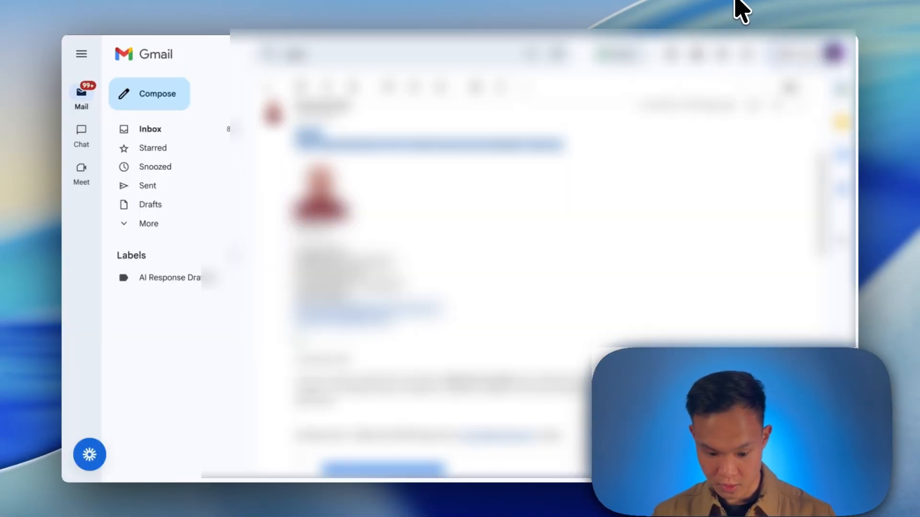
In Gmail, add a new label named AI Response Drafted.
left_click(144, 128)
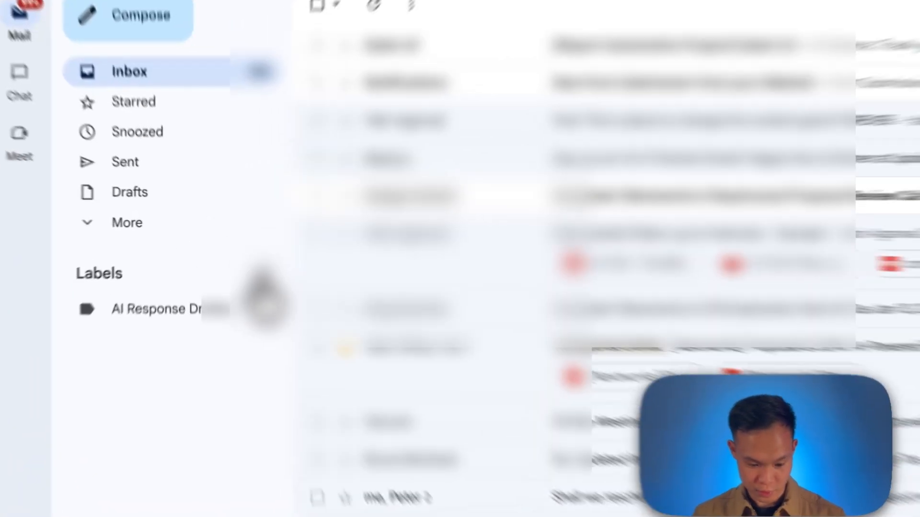
left_click(235, 256)
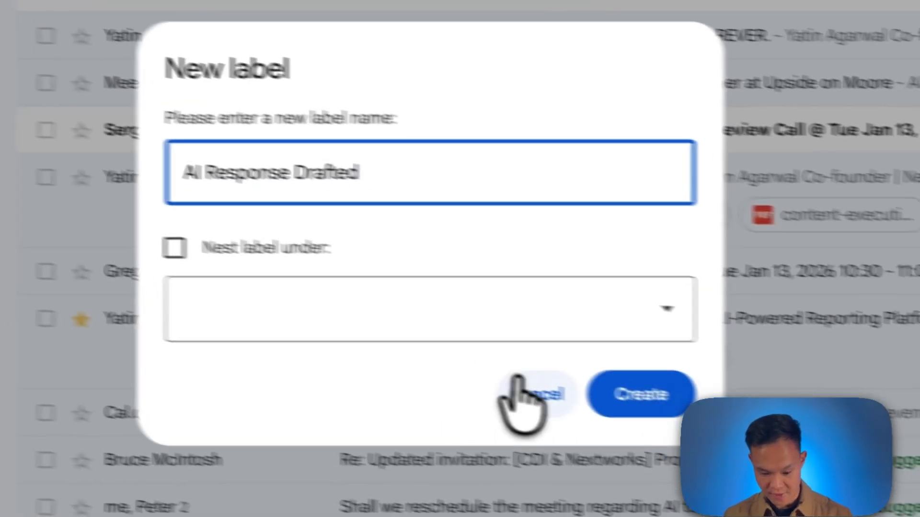
left_click(820, 438)
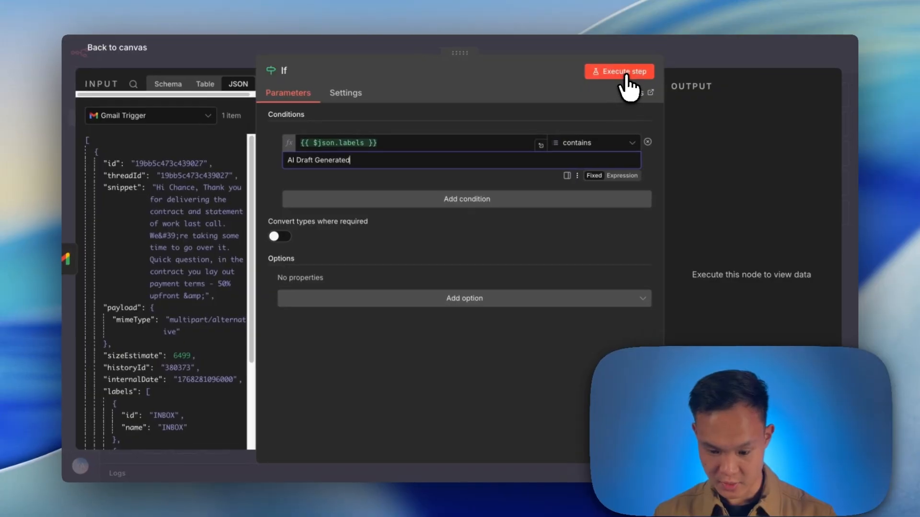
Execute the If step and close its settings.
left_click(626, 77)
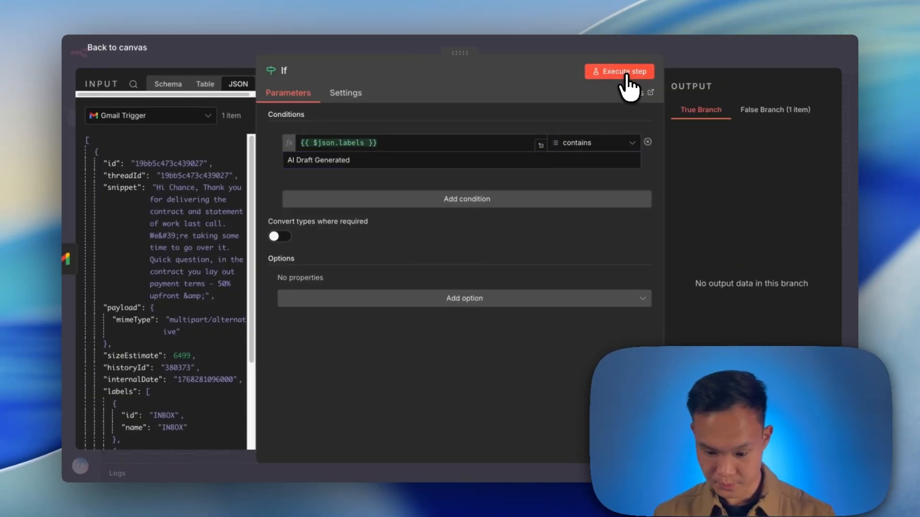
key("Escape")
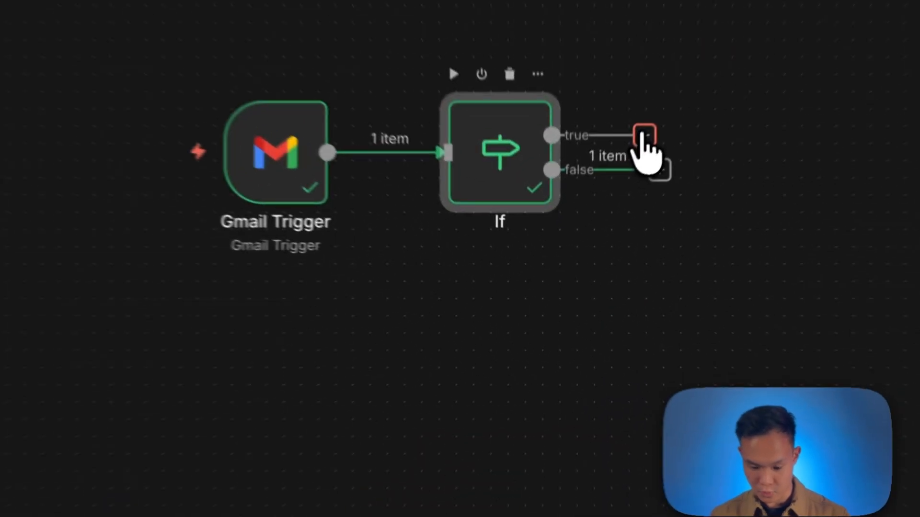
Add a Text Classifier node and connect it to the If node's false output.
left_click(608, 210)
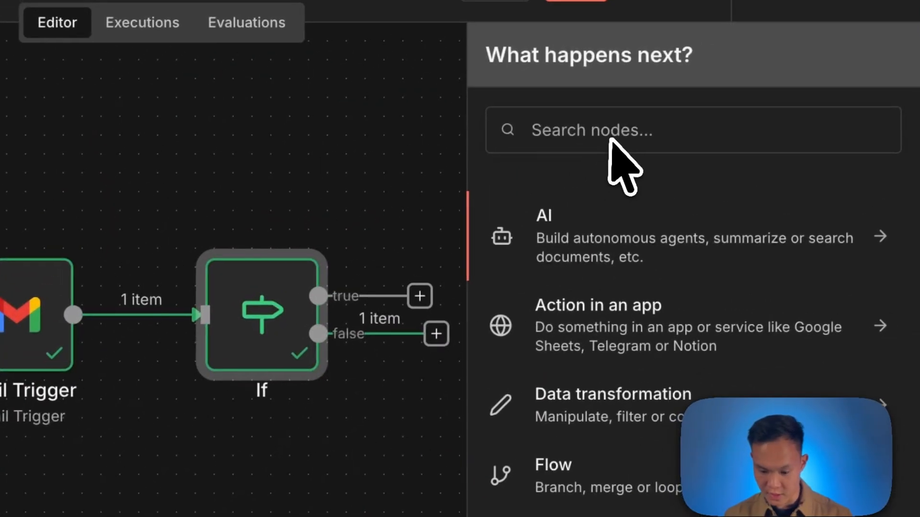
left_click(609, 141)
type("tx")
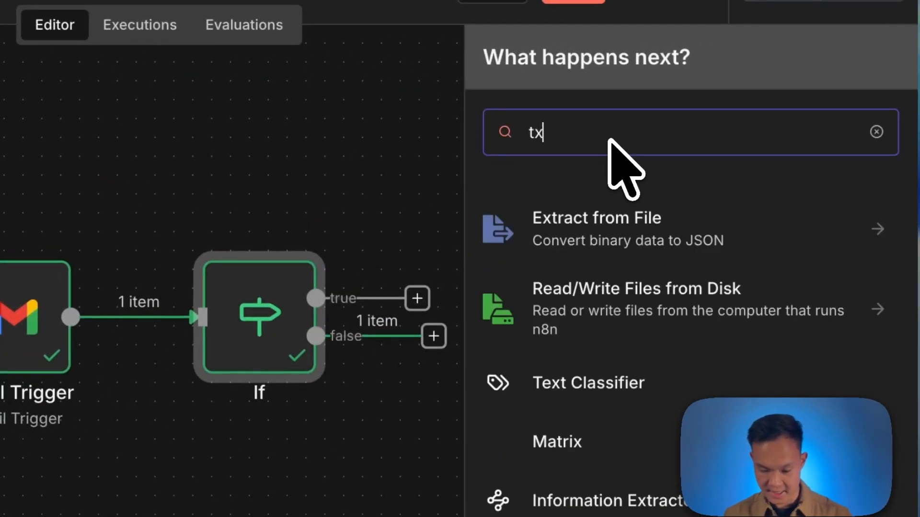
type("t")
key("BackSpace")
type("t")
key("Down")
key("Down")
key("Return")
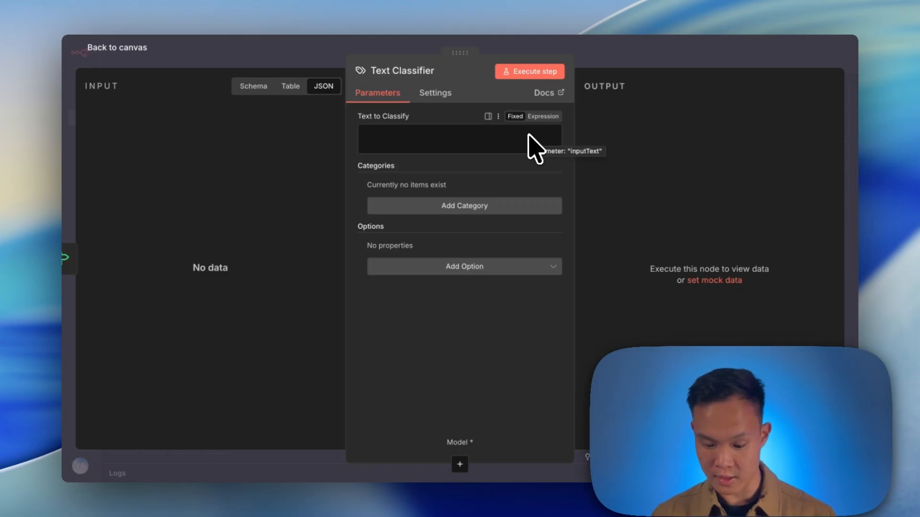
key("Escape")
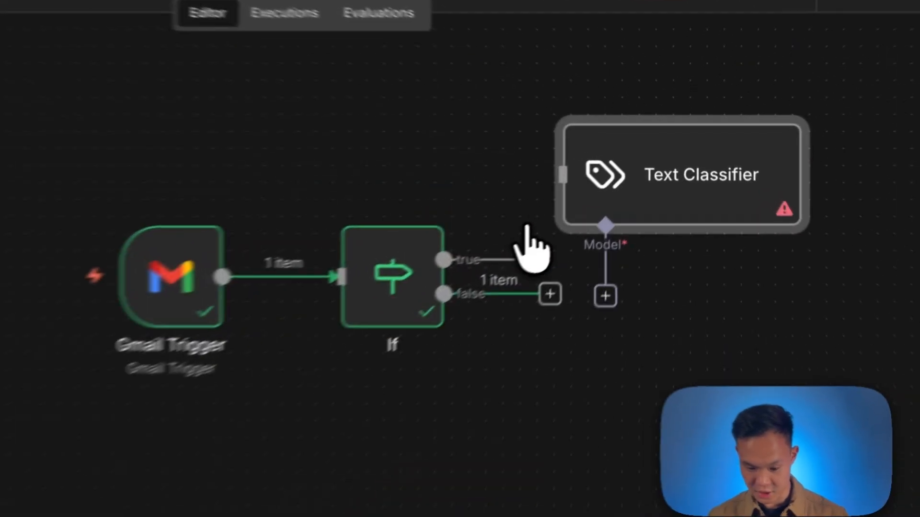
left_click_drag(534, 310, 548, 177)
left_click_drag(617, 155, 617, 287)
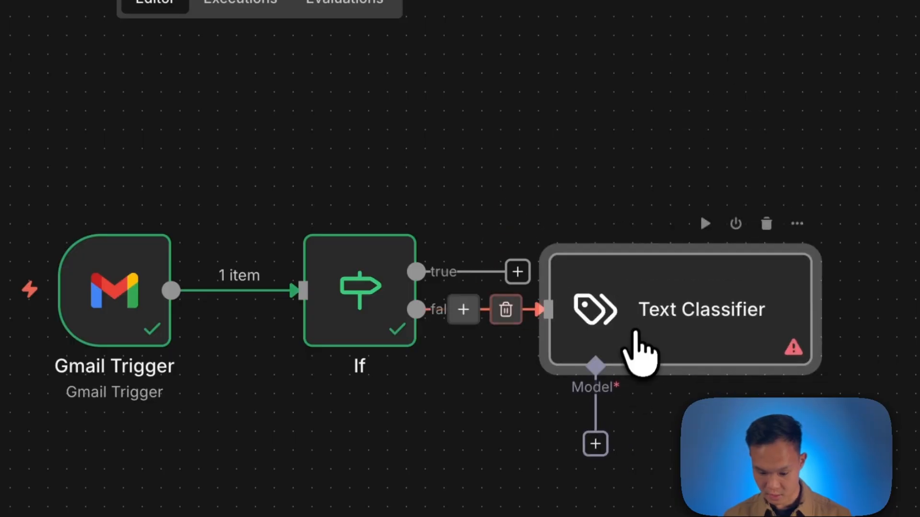
Fill Text to Classify with From, To, Subject and Body lines mapped to the email's From, To, Subject and snippet fields.
double_click(644, 350)
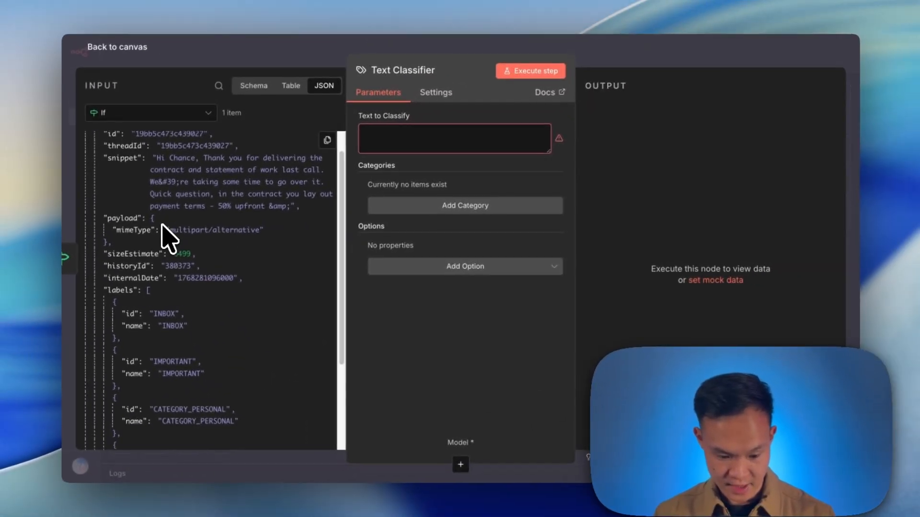
scroll(163, 226, "down", 5)
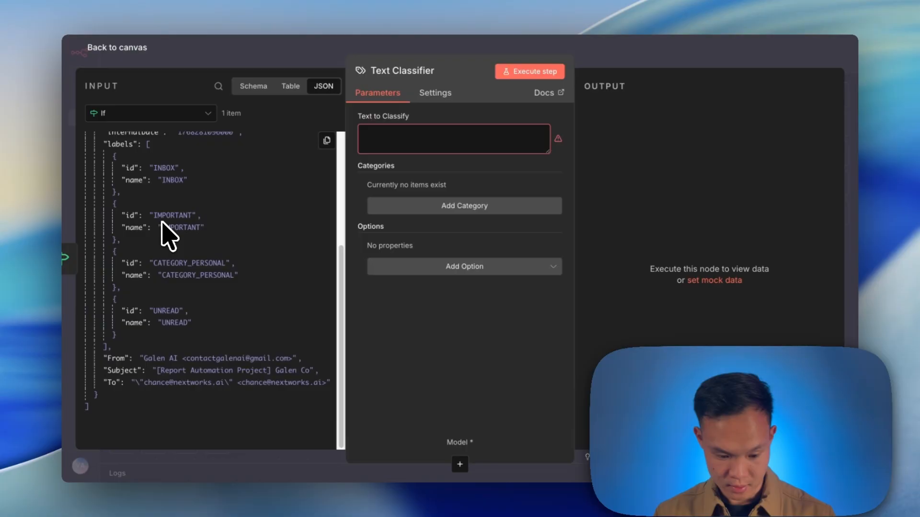
left_click(420, 138)
type("From:")
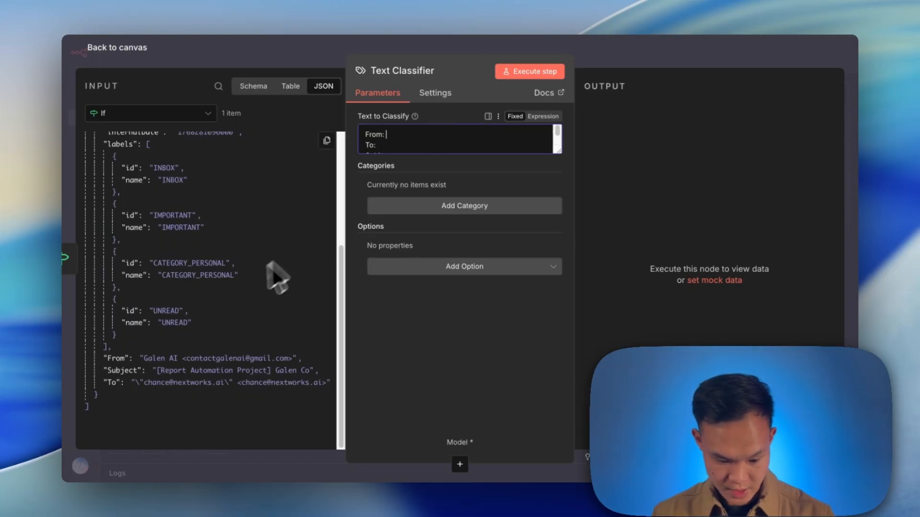
left_click_drag(215, 358, 421, 140)
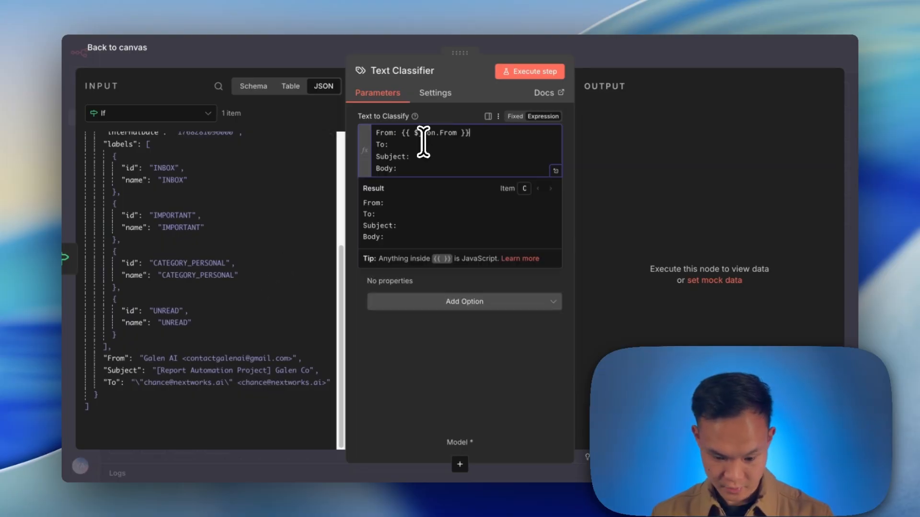
left_click_drag(144, 382, 421, 148)
left_click_drag(194, 370, 410, 157)
scroll(267, 216, "up", 5)
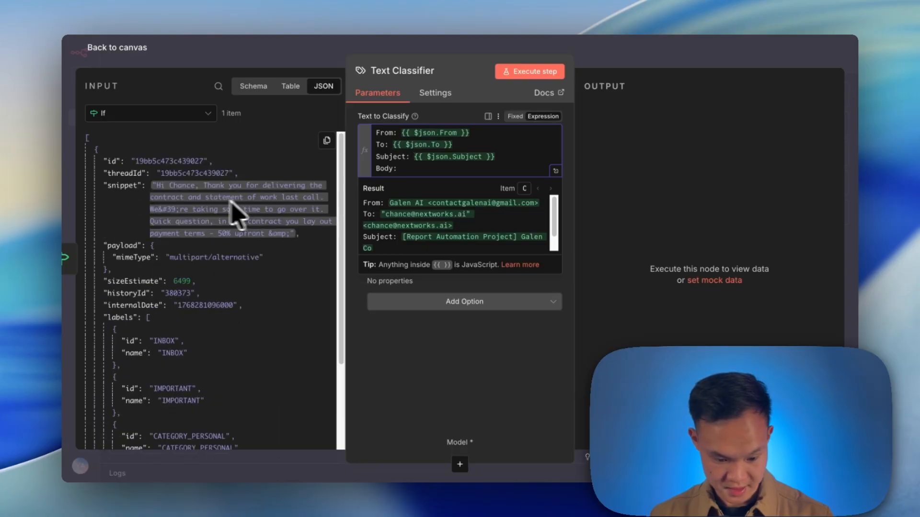
left_click_drag(195, 206, 403, 168)
Add a classifier category named Conversation with Client, copied from the reference workflow.
left_click(455, 302)
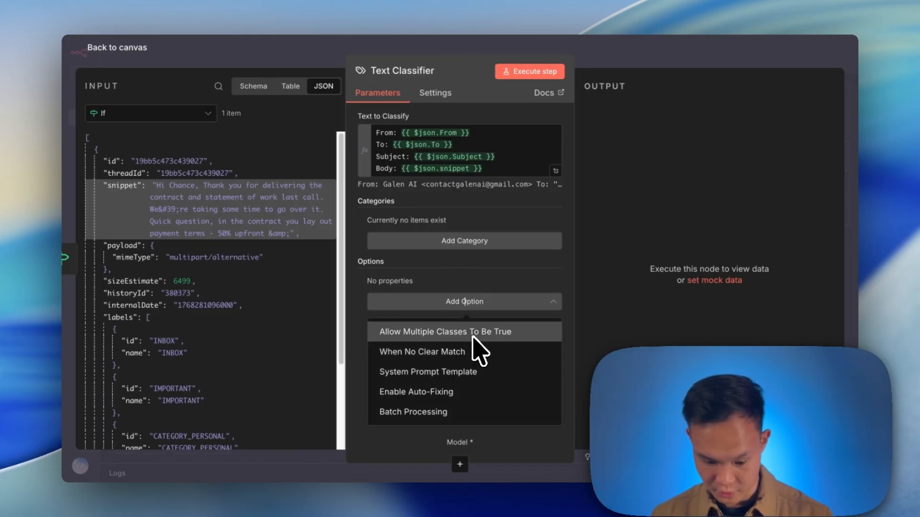
left_click(464, 240)
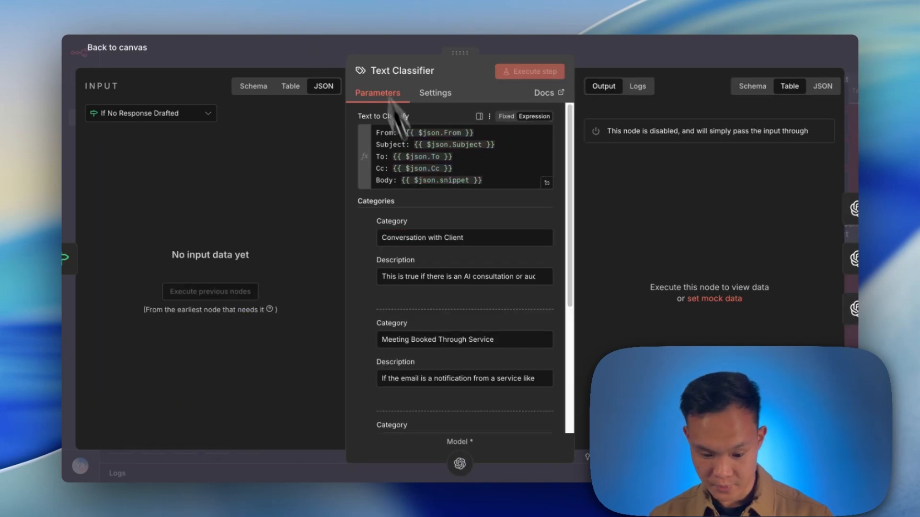
triple_click(429, 238)
key("ctrl+c")
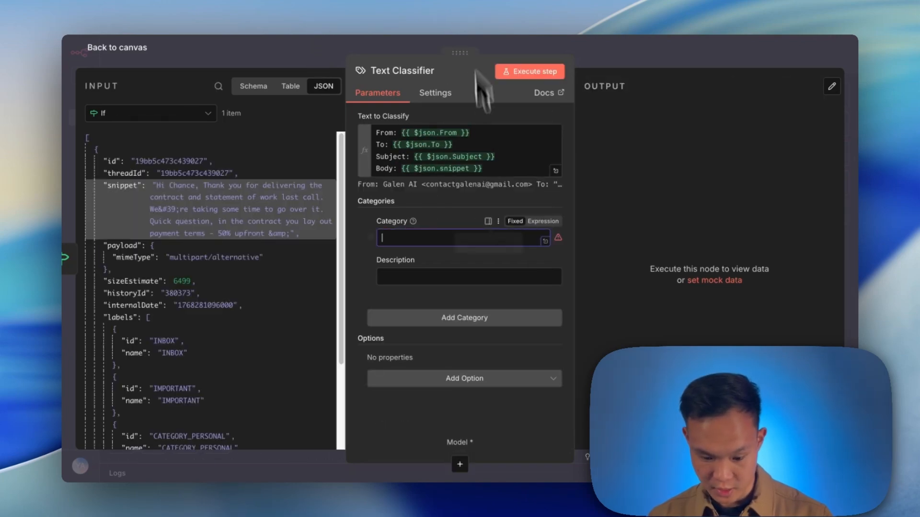
left_click(437, 242)
key("ctrl+v")
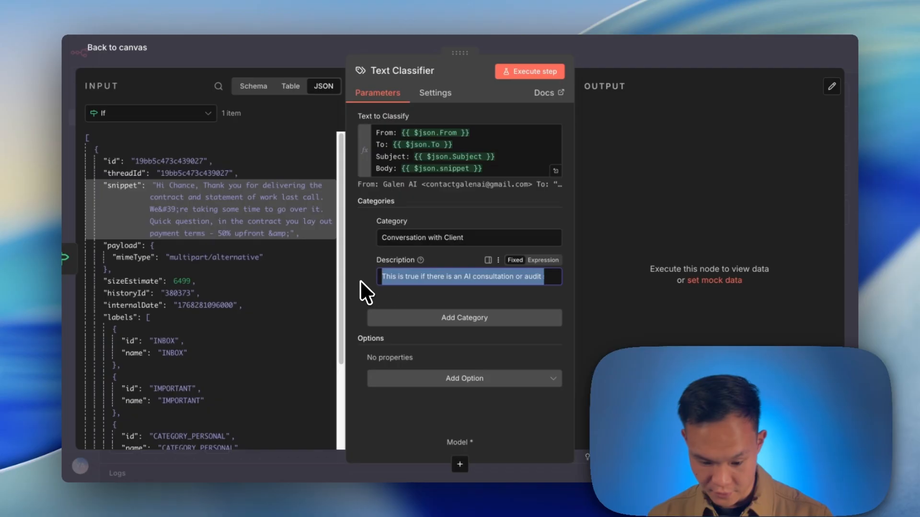
Set the Conversation with Client description about AI consultations, audits, explorations, proposals and scope.
left_click(440, 279)
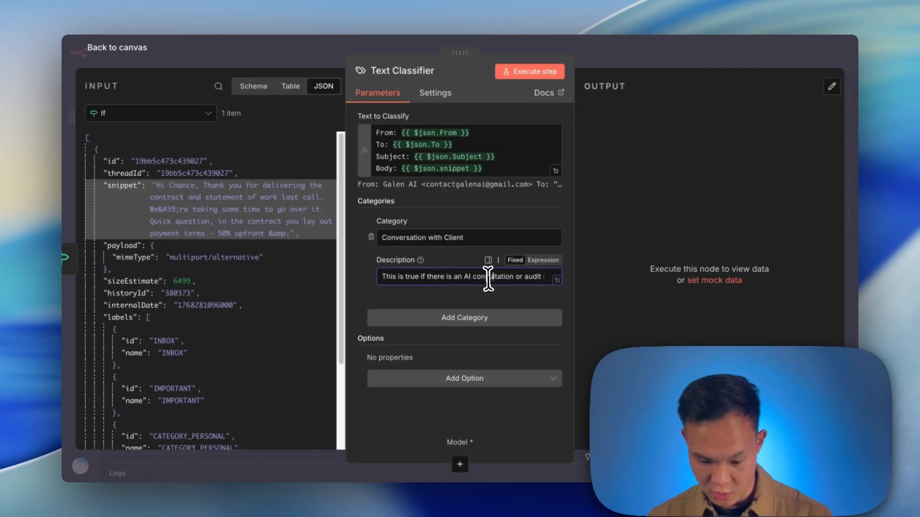
left_click_drag(543, 278, 407, 283)
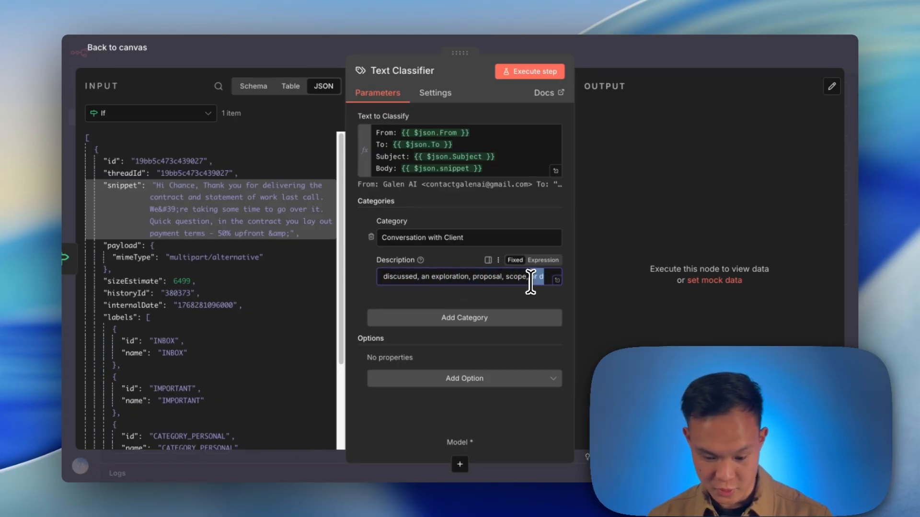
left_click(467, 320)
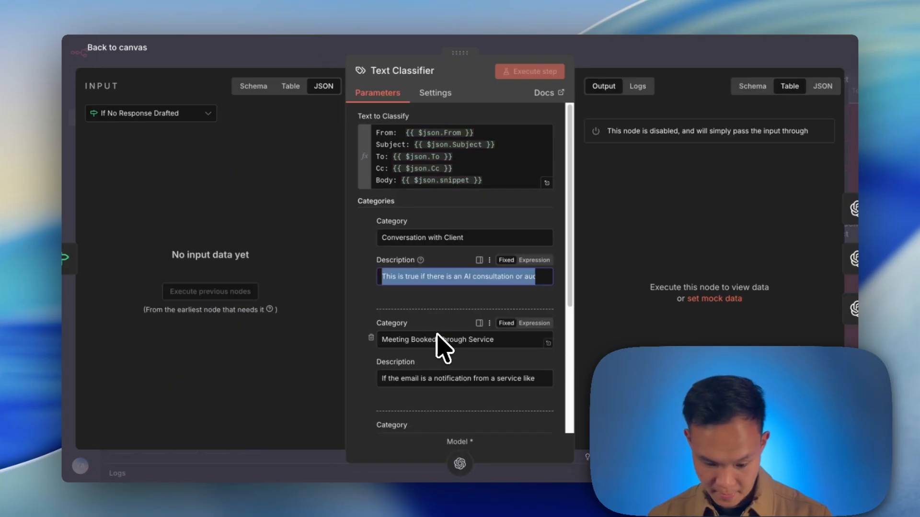
Add a Meeting Booked Through Service category with its service-notification description copied from the reference workflow, and add another empty category.
scroll(438, 345, "down", 3)
left_click(446, 226)
triple_click(445, 226)
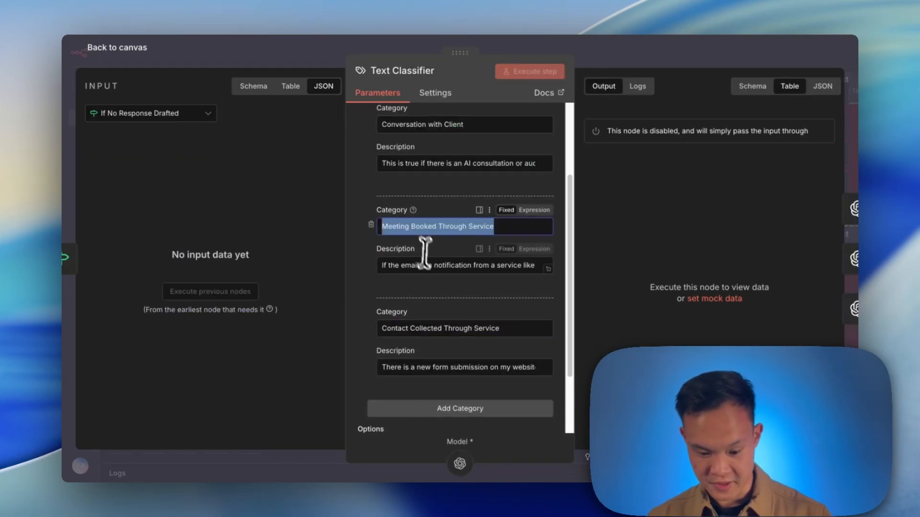
triple_click(431, 266)
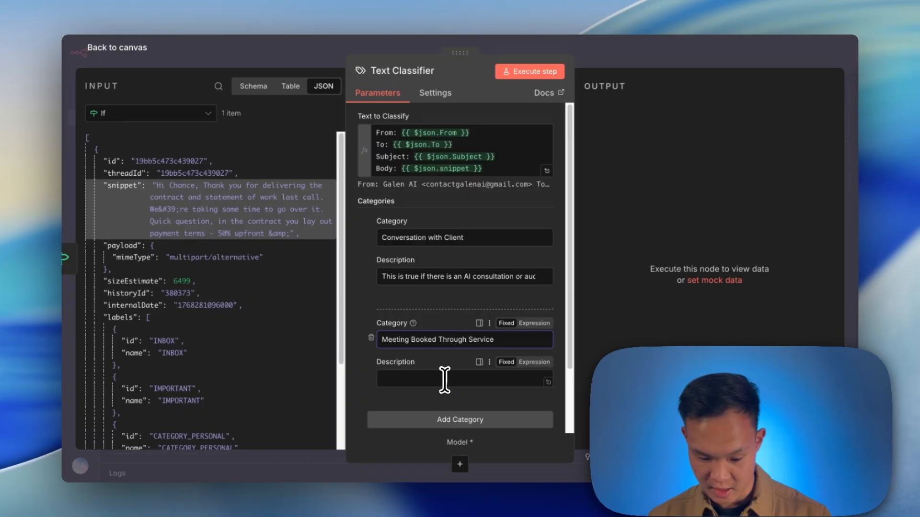
scroll(450, 387, "down", 2)
left_click(439, 343)
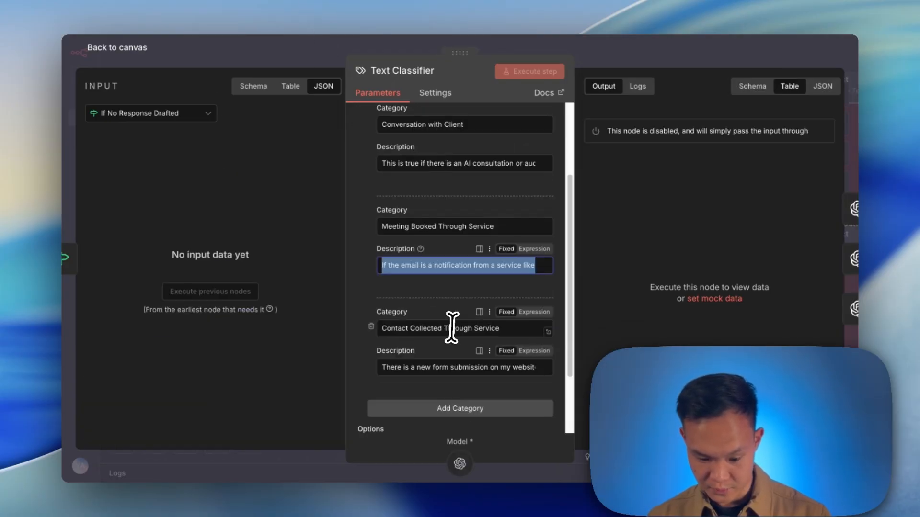
Fill the third category as Contact Collected Through Service with the website form submission description from the reference workflow.
triple_click(453, 328)
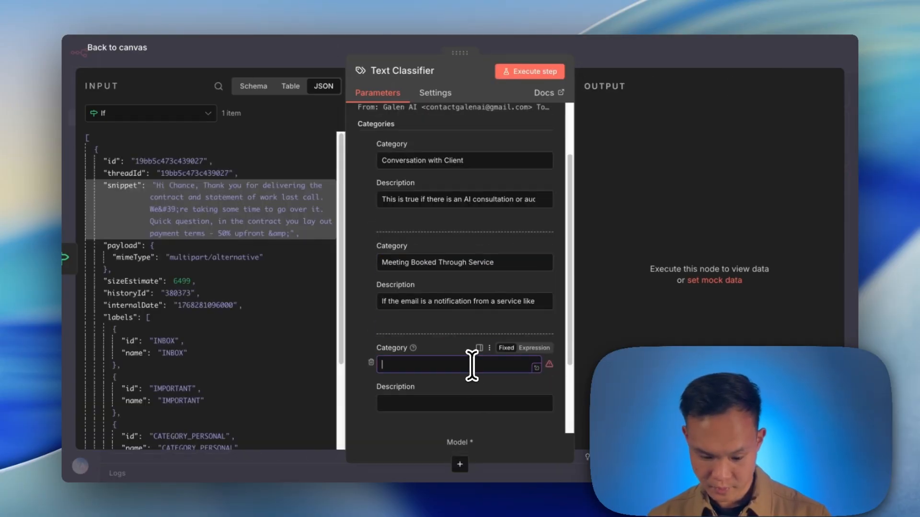
type("Contact Collected Through Service")
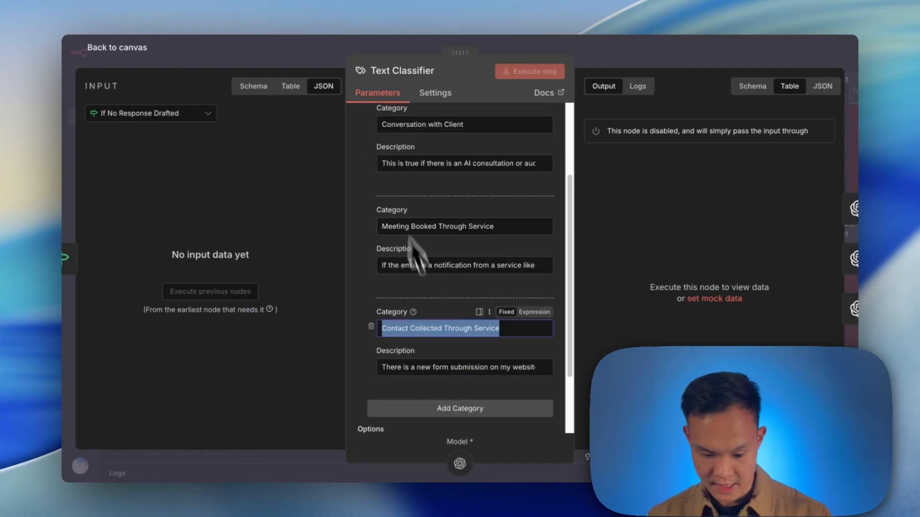
scroll(539, 204, "down", 1)
double_click(461, 343)
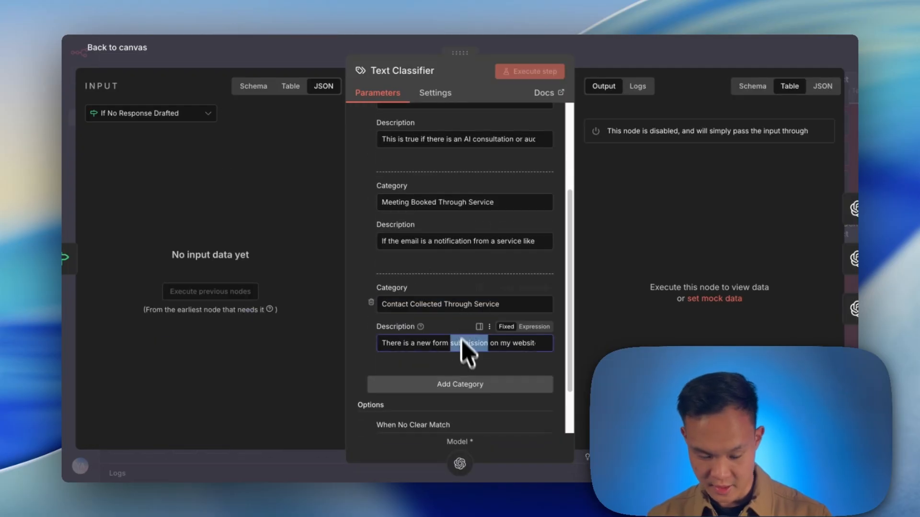
triple_click(441, 343)
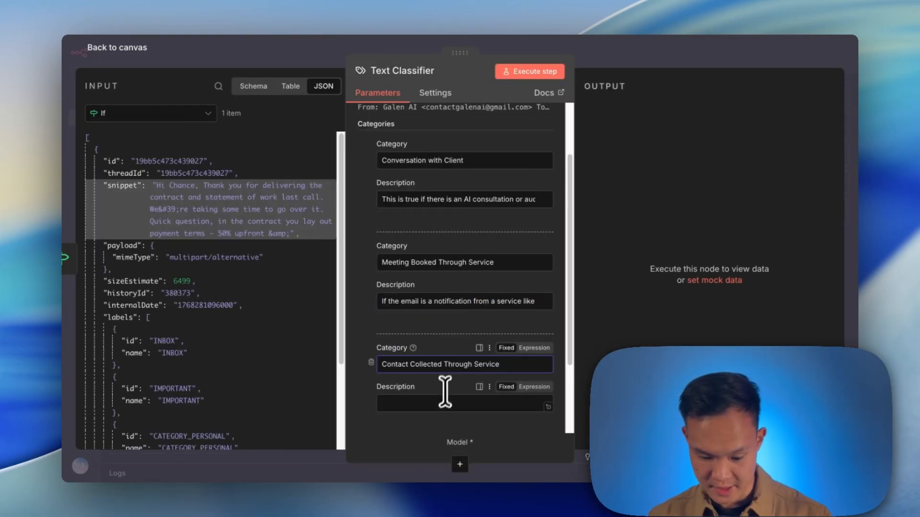
scroll(445, 392, "up", 2)
left_click(655, 57)
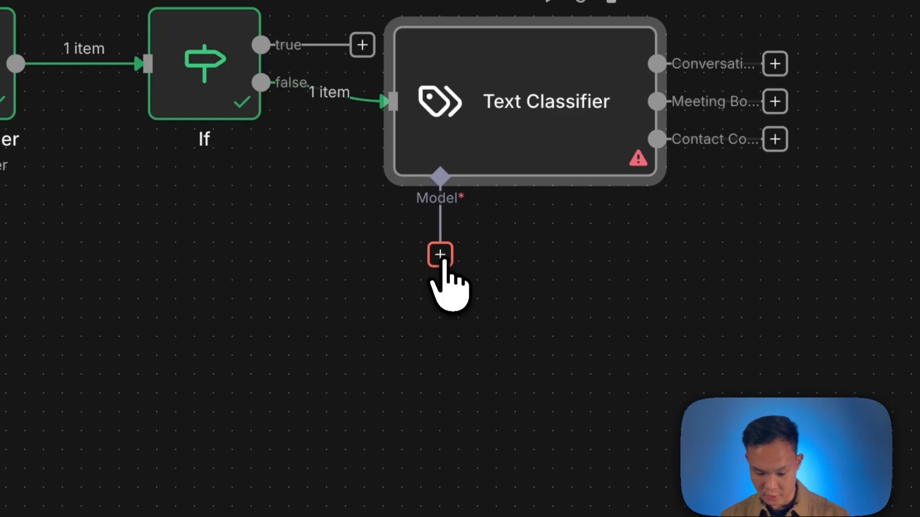
Attach an OpenAI Chat Model as the Text Classifier's language model.
left_click(603, 316)
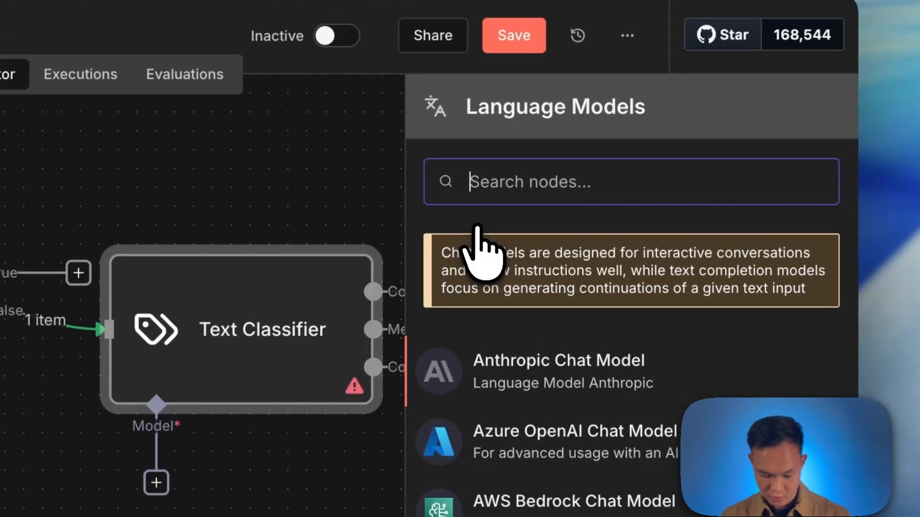
type("cha")
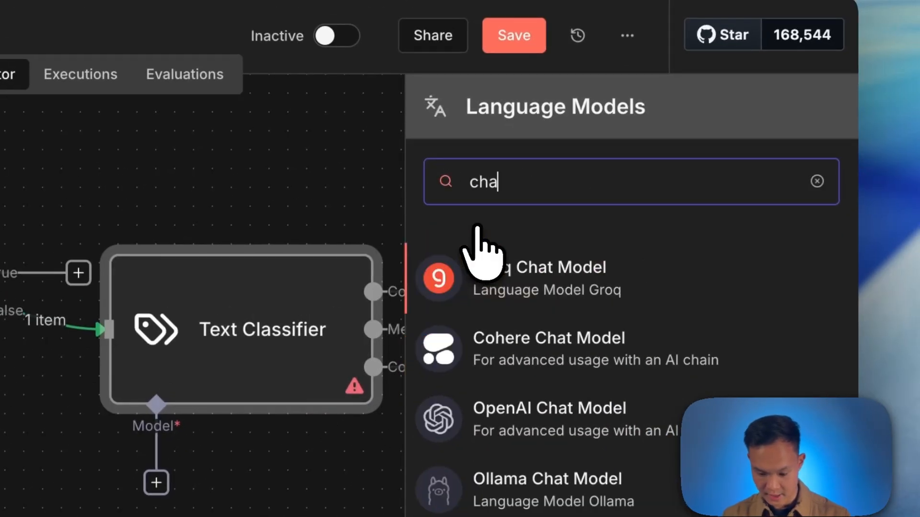
key("BackSpace")
key("BackSpace")
key("BackSpace")
type("open")
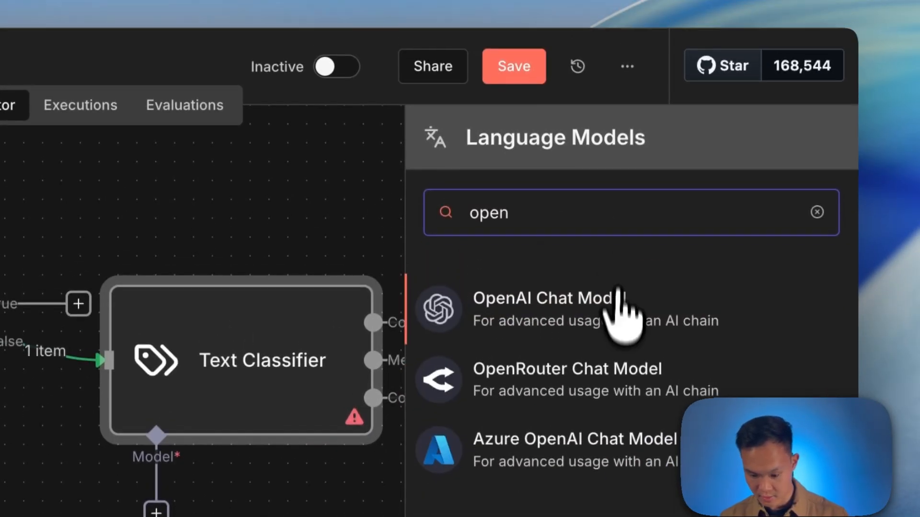
left_click(613, 275)
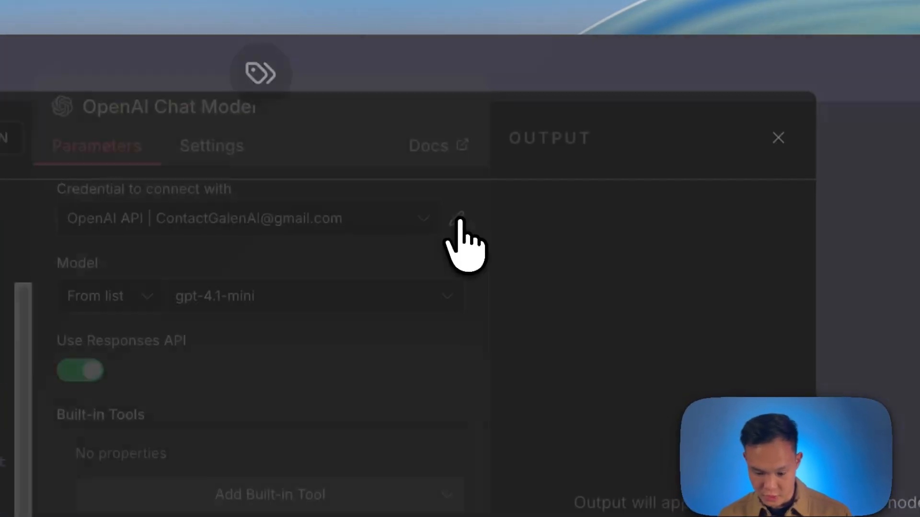
Switch the chat model's credential to the OpenAi account.
left_click(558, 126)
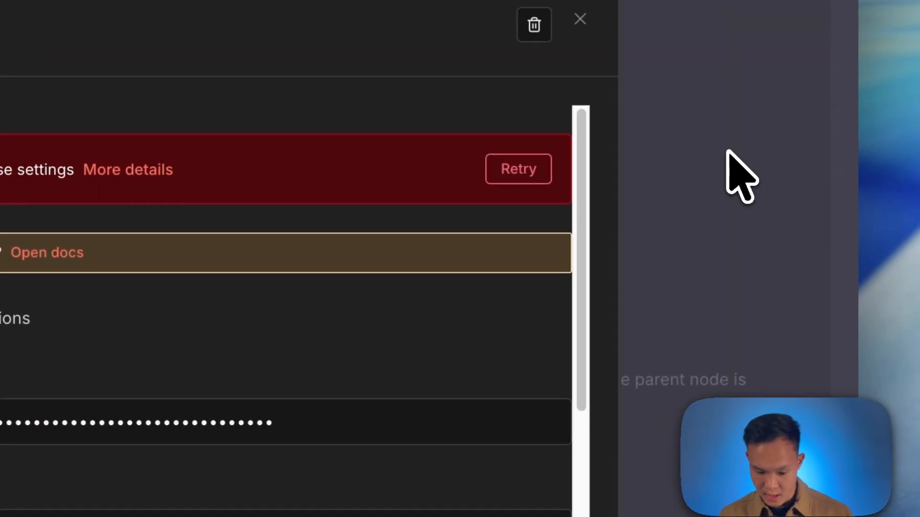
left_click(728, 175)
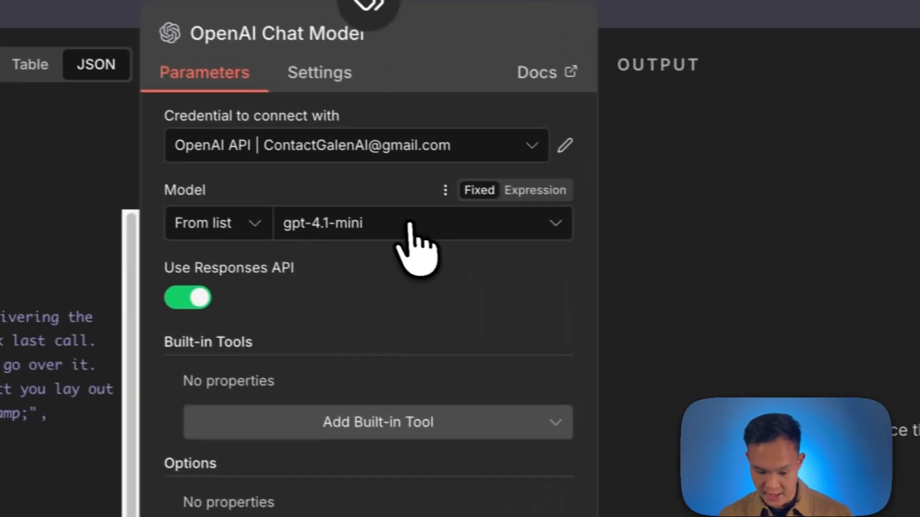
Set the chat model to gpt-5-nano and turn off Use Responses API.
left_click(107, 181)
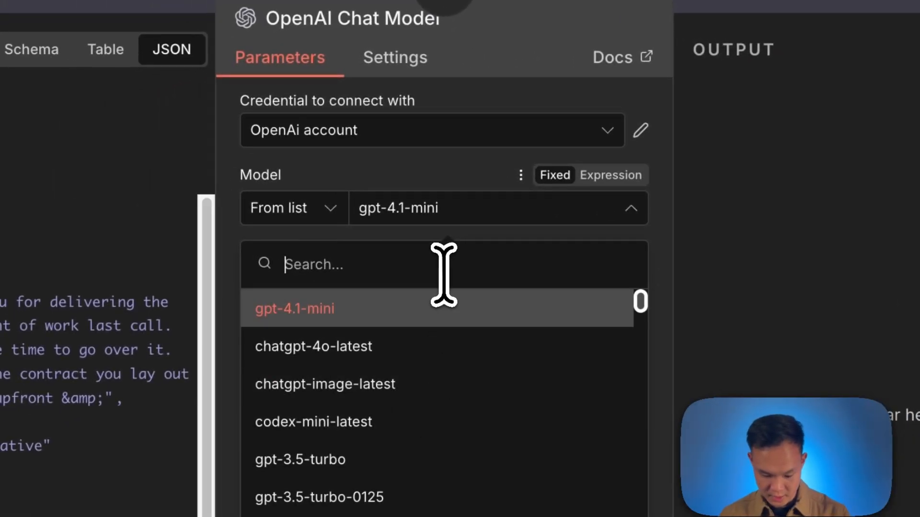
type("5")
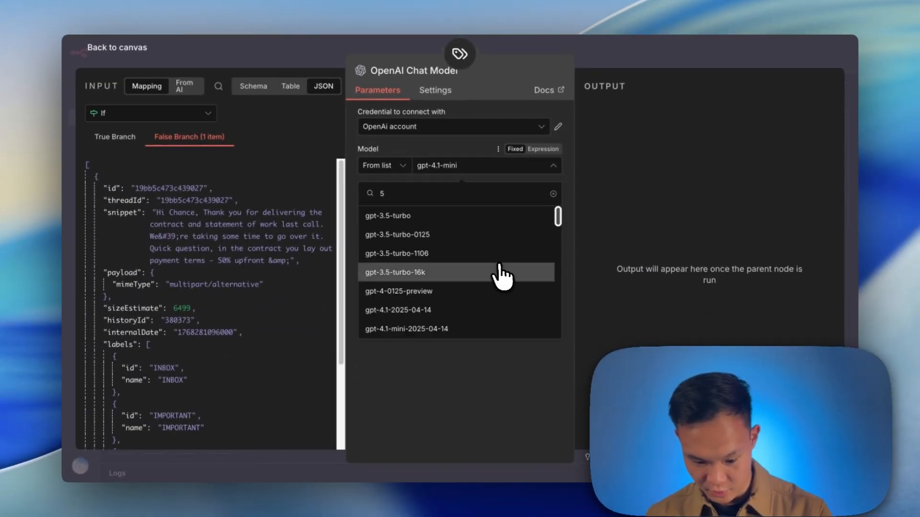
scroll(498, 273, "down", 10)
left_click(499, 274)
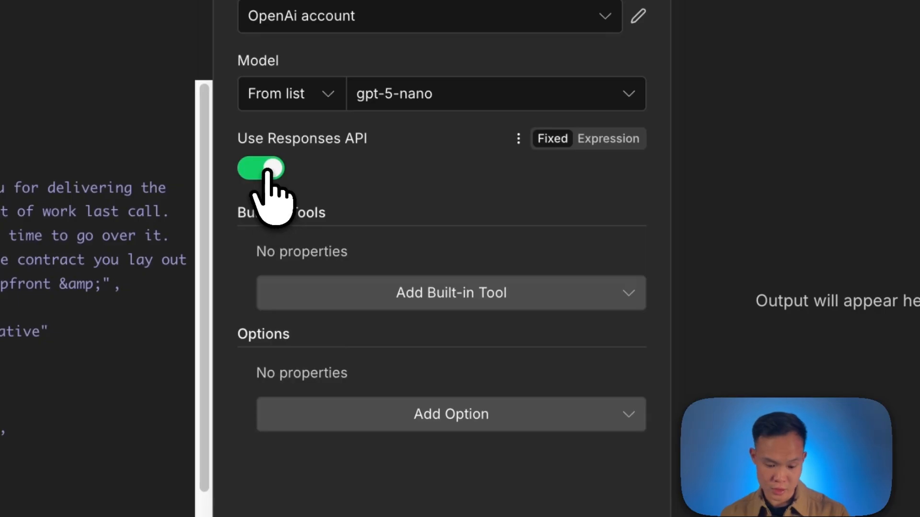
left_click(267, 171)
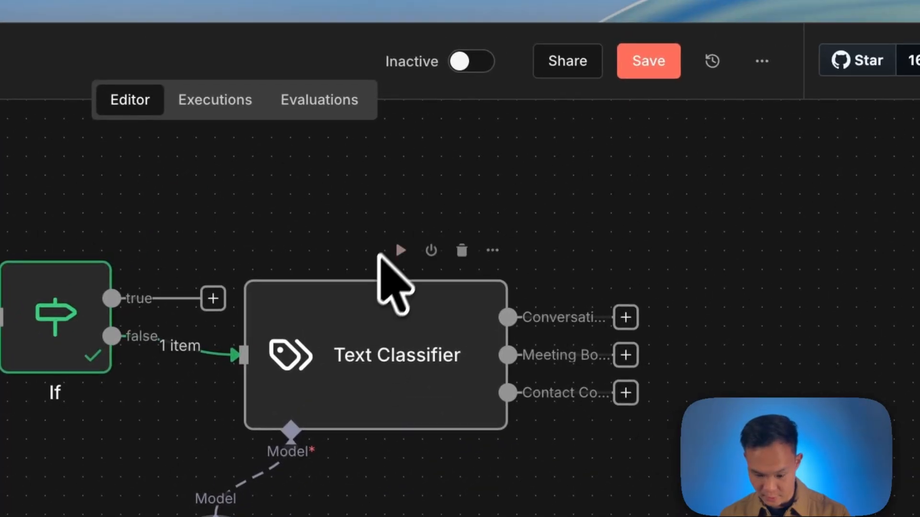
Execute the Text Classifier on the test email.
double_click(383, 353)
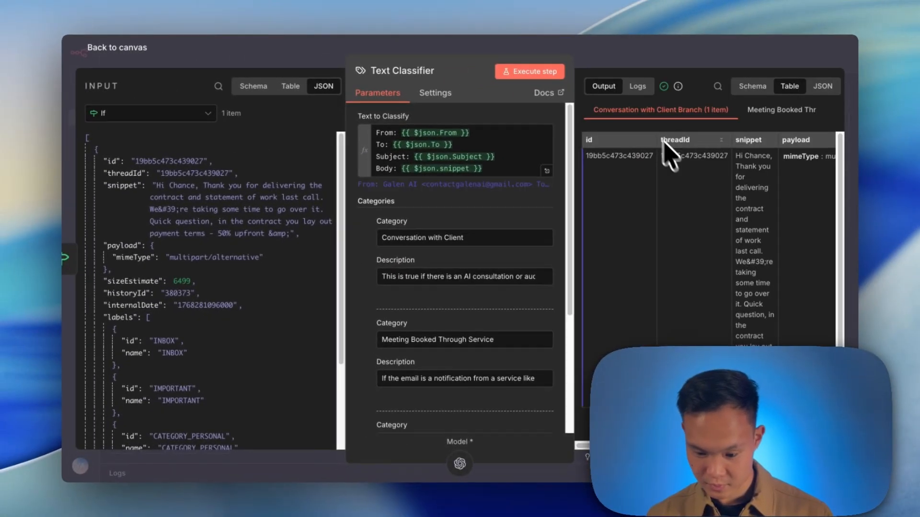
key("Escape")
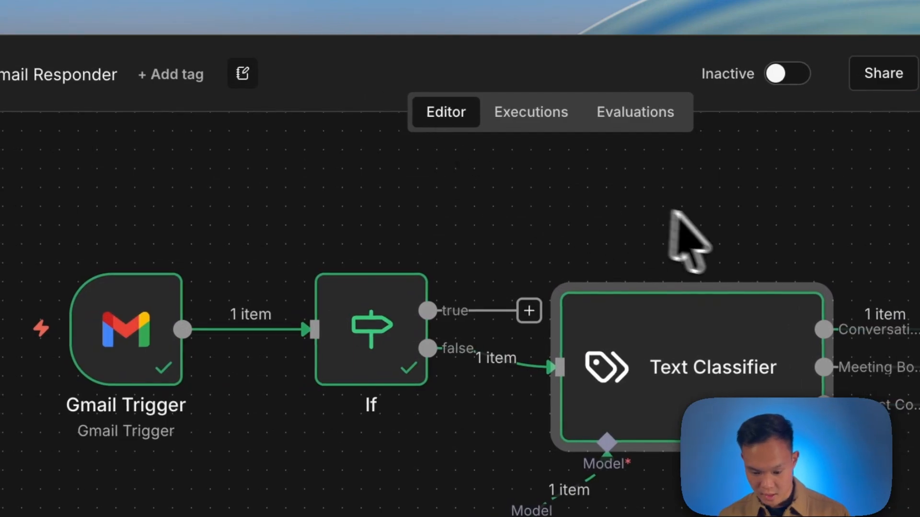
Add an OpenAI Message a model node to the Conversation with Client output.
left_click_drag(672, 211, 510, 211)
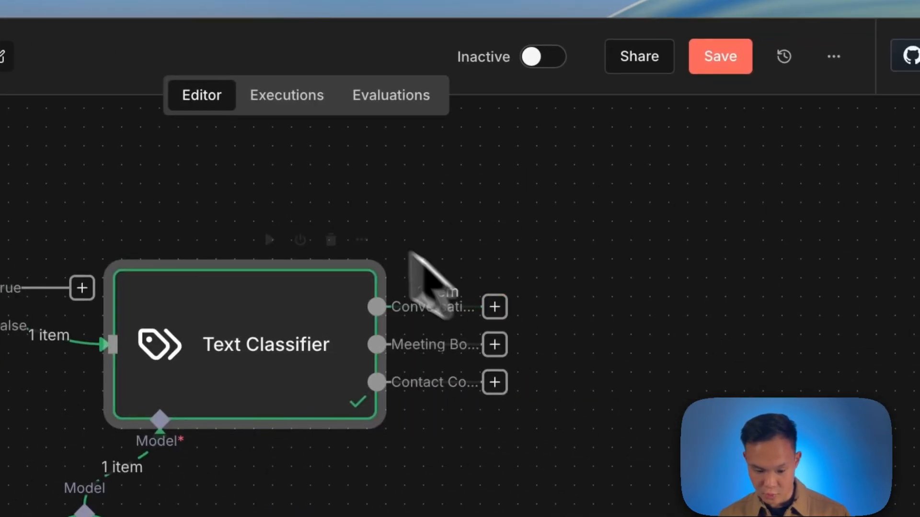
left_click(500, 312)
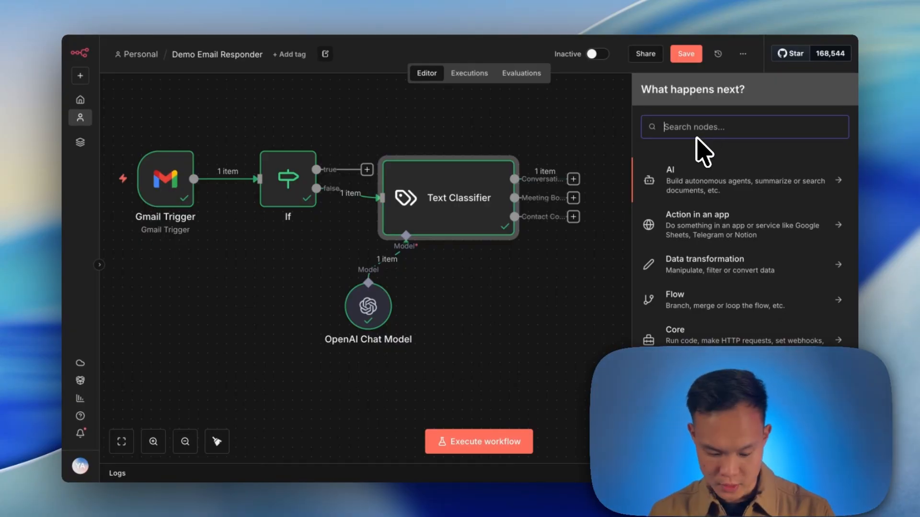
type("open")
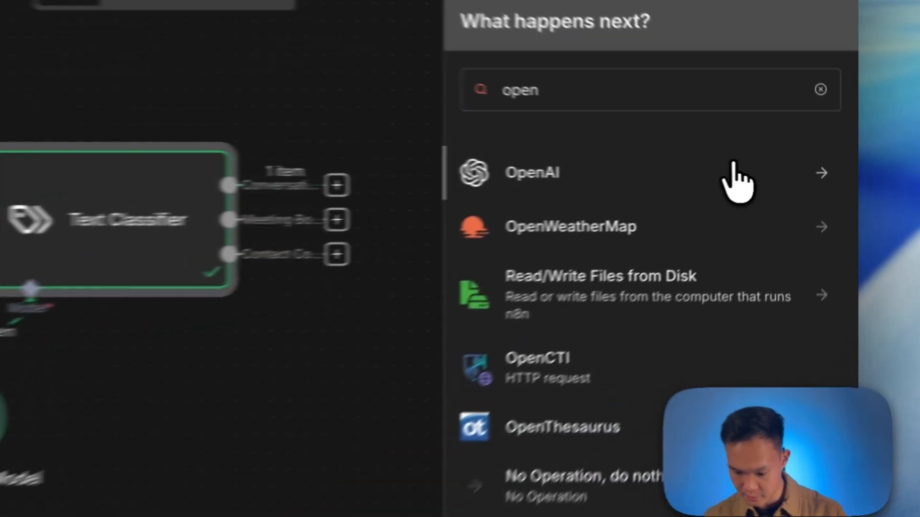
left_click(793, 176)
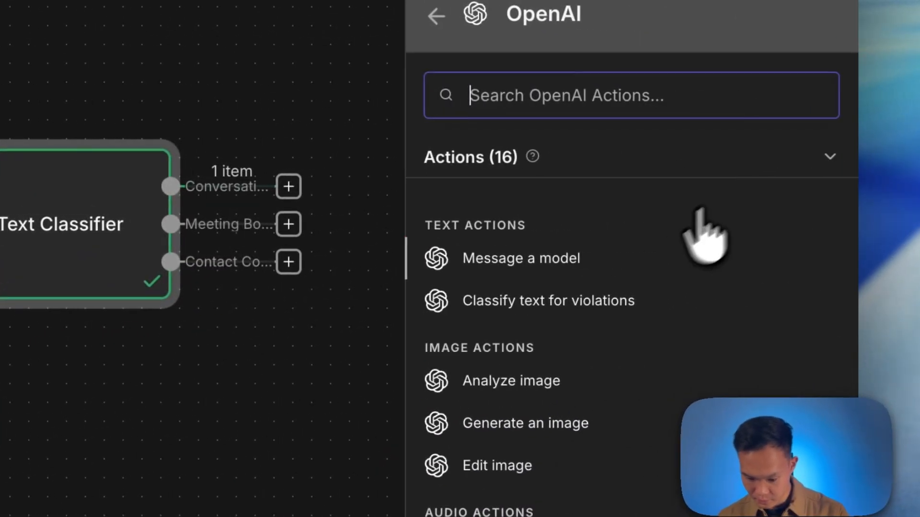
left_click(556, 266)
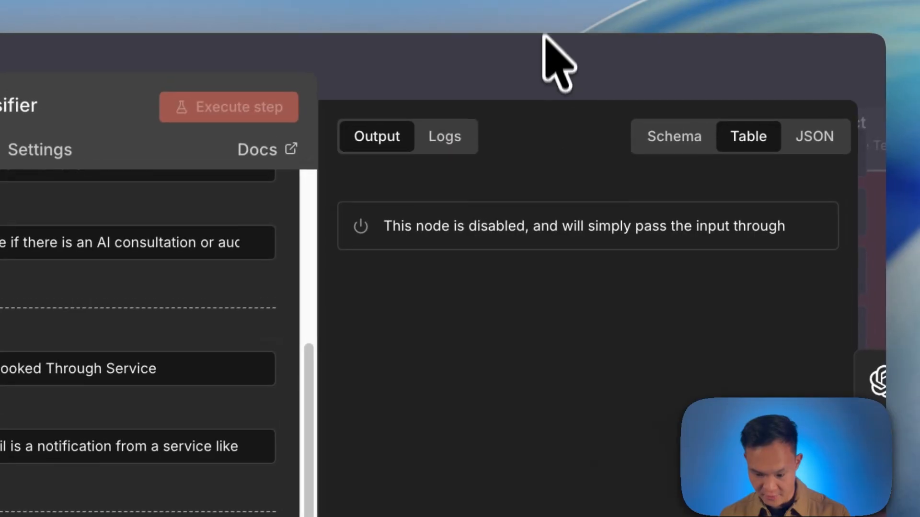
Copy the prompt from the reference workflow's (1) Write Body node into the new node's user message Prompt.
left_click(546, 37)
scroll(308, 398, "right", 4)
scroll(308, 398, "up", 2)
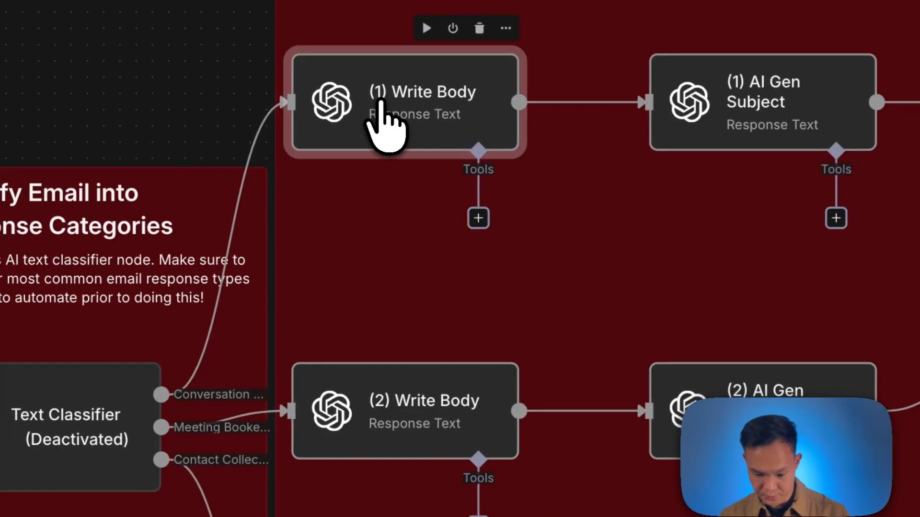
double_click(369, 122)
scroll(386, 215, "down", 3)
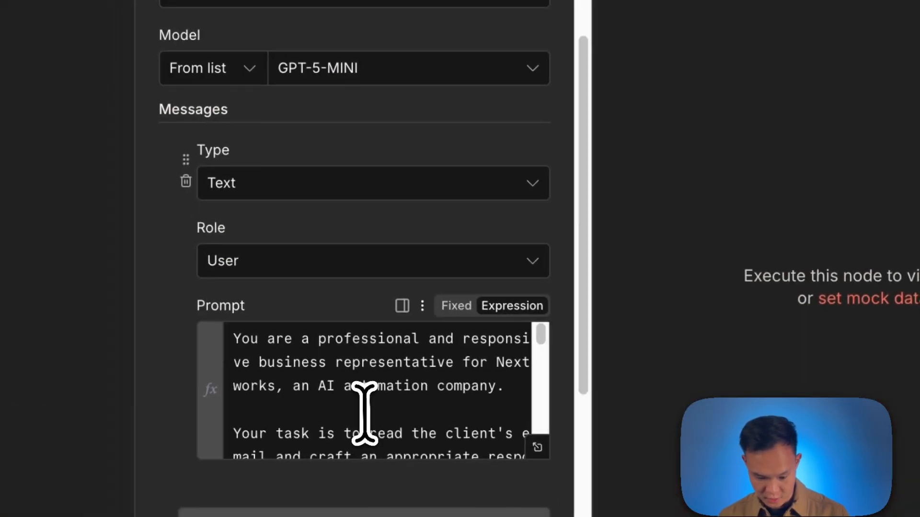
left_click(364, 412)
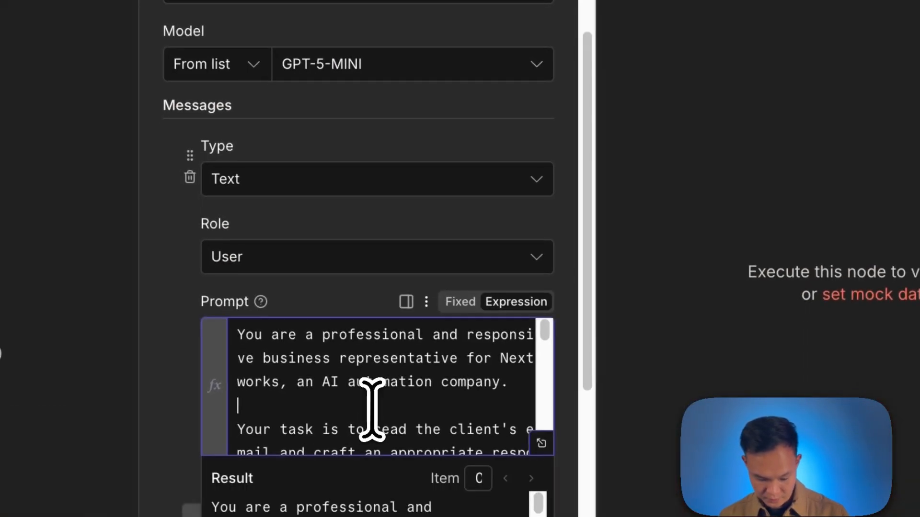
key("ctrl+a")
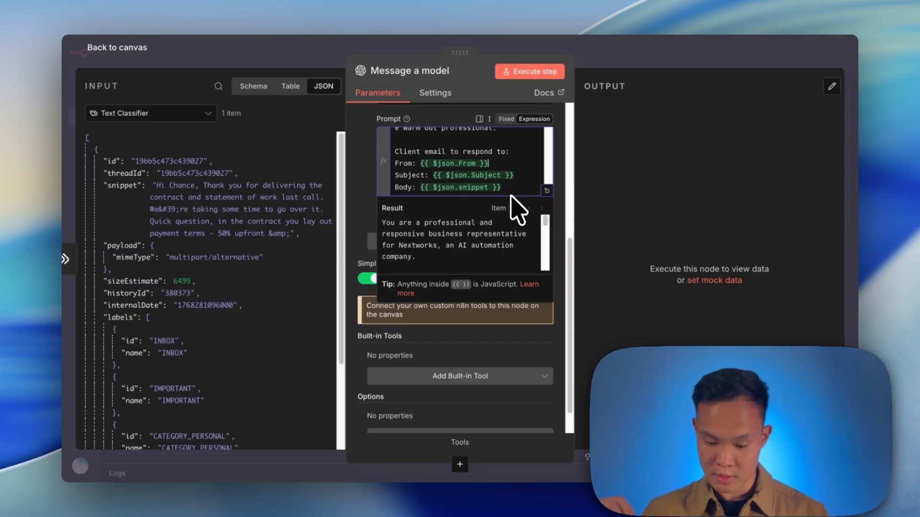
left_click(600, 211)
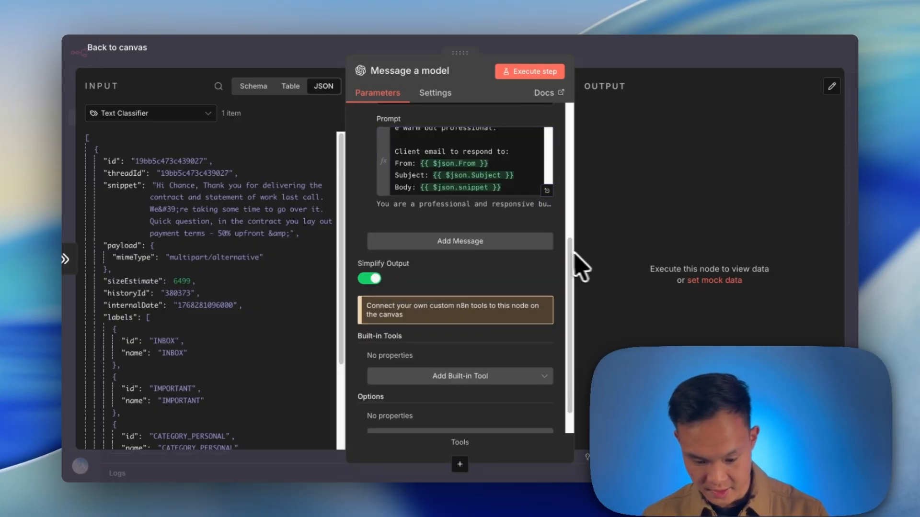
scroll(445, 247, "up", 5)
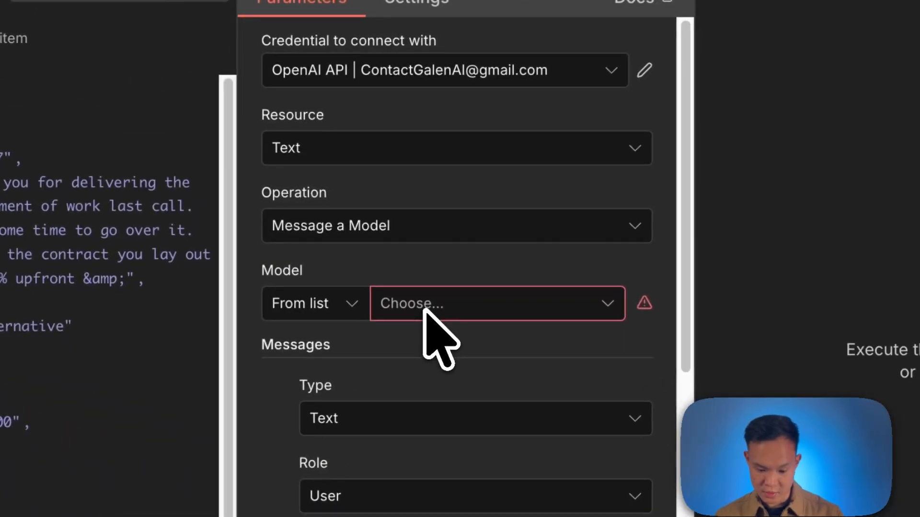
scroll(424, 309, "down", 5)
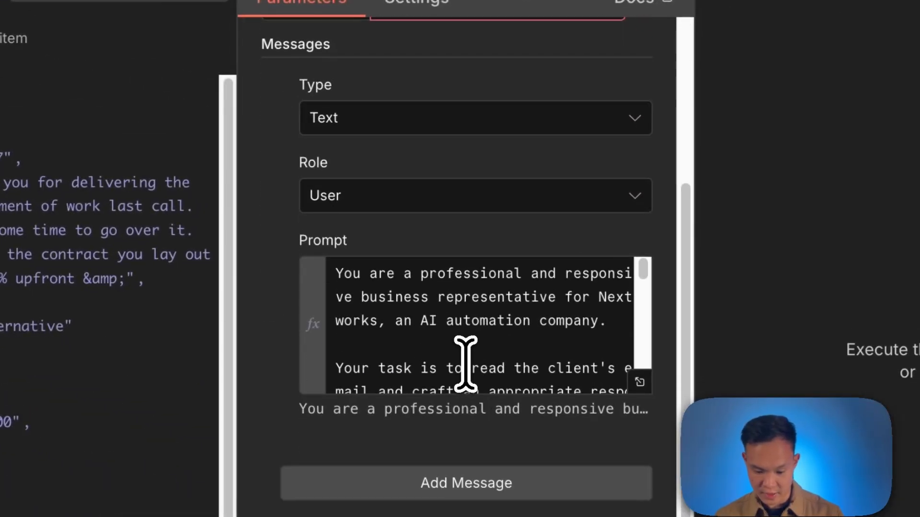
triple_click(477, 330)
left_click(478, 343)
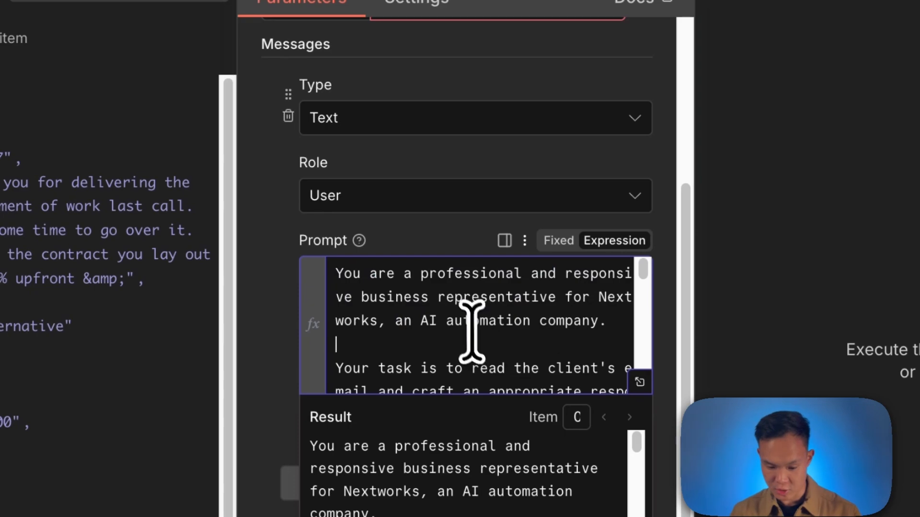
Set the message node's model to GPT-5-MINI and execute the step.
scroll(479, 343, "up", 5)
left_click(498, 317)
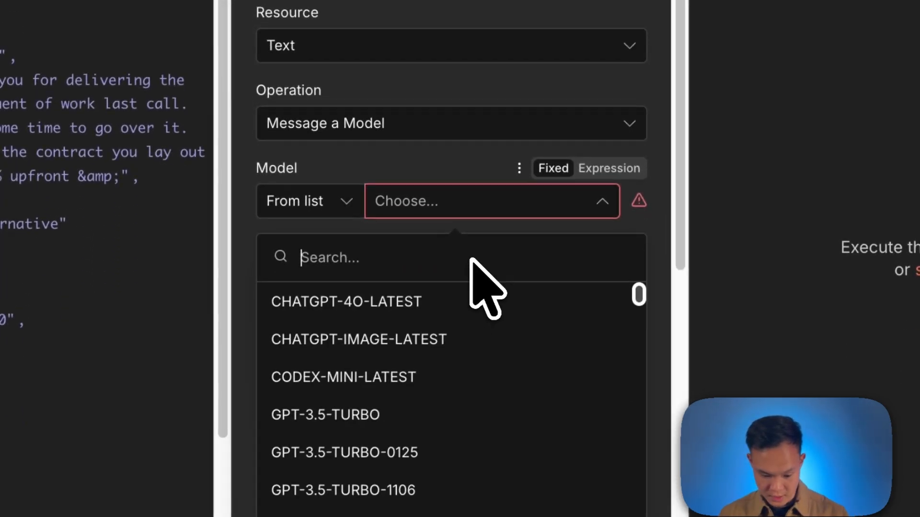
type("mini")
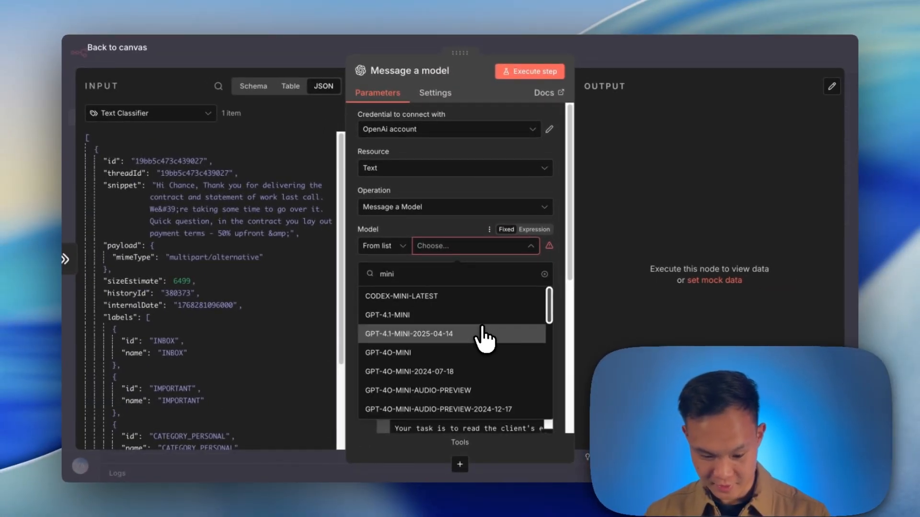
scroll(464, 359, "down", 5)
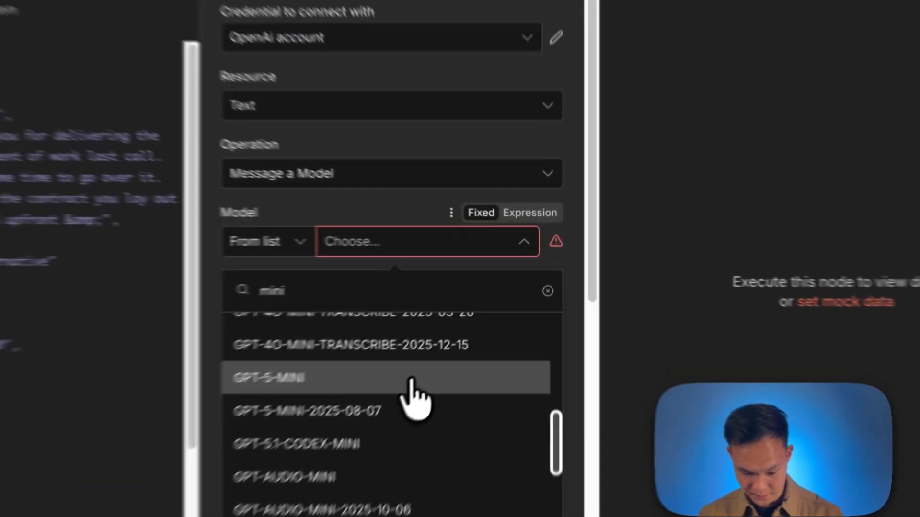
left_click(458, 326)
left_click(331, 115)
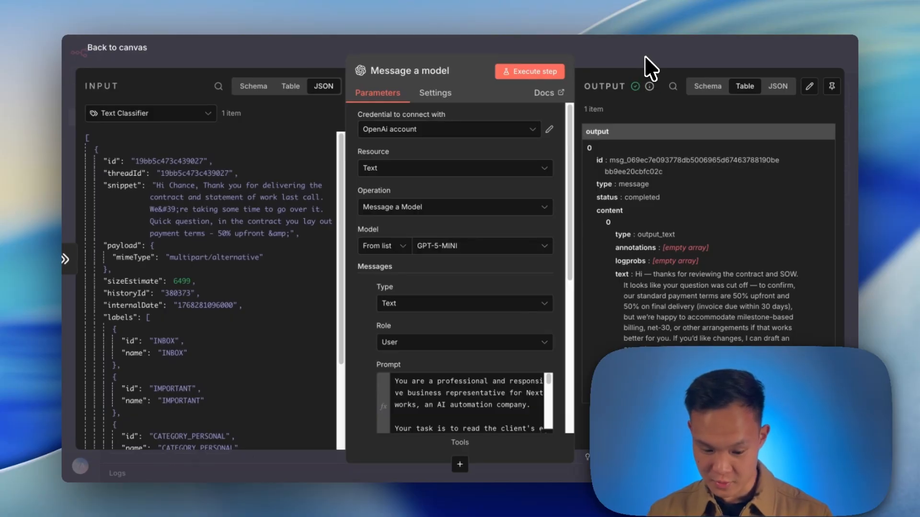
Rename the message node to "generate emal body 1".
key("Escape")
left_click_drag(634, 201, 490, 273)
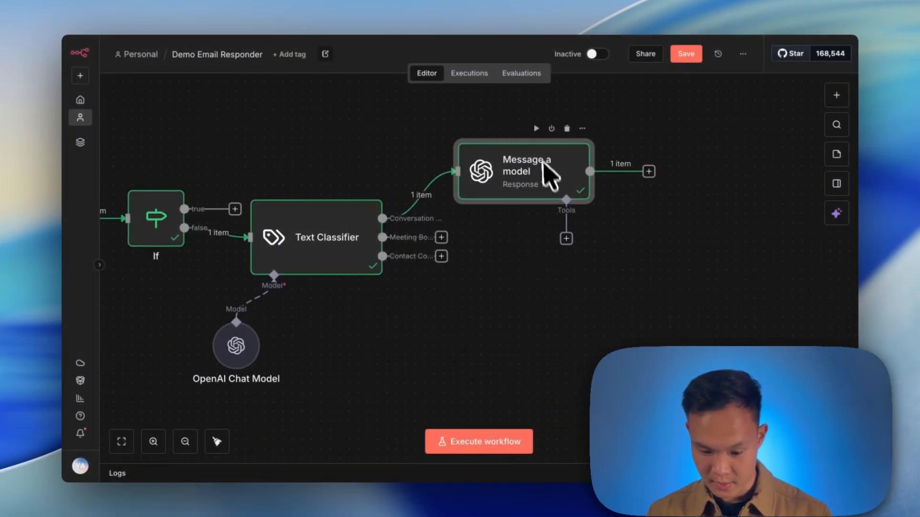
left_click(582, 128)
left_click(643, 188)
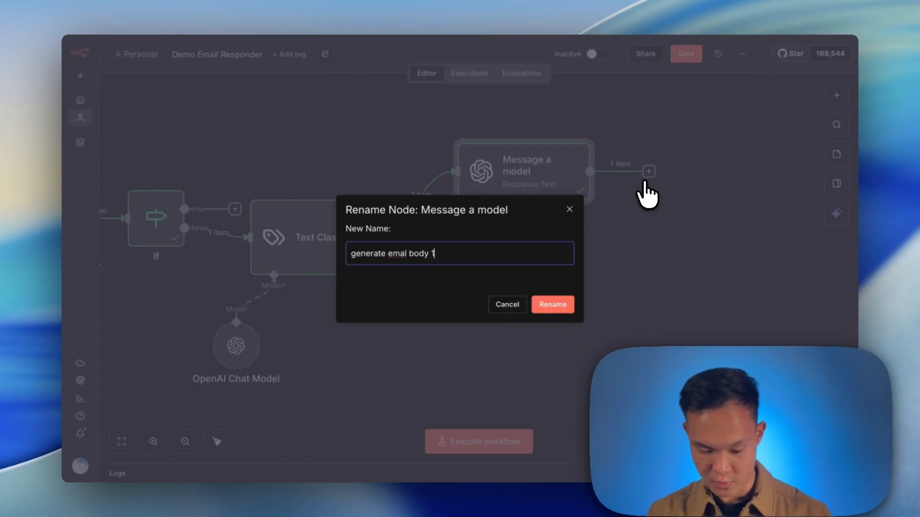
key("Return")
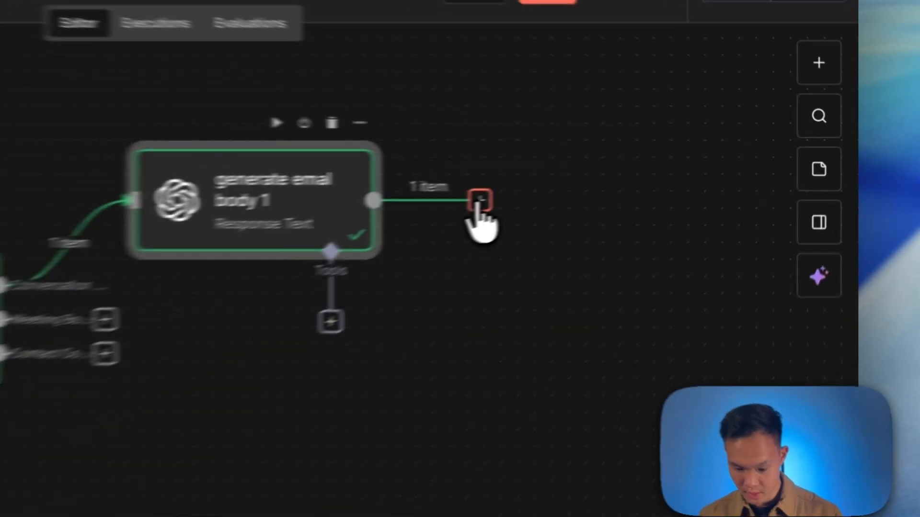
Add an OpenAI Message a model node after the generate emal body 1 node.
left_click(648, 171)
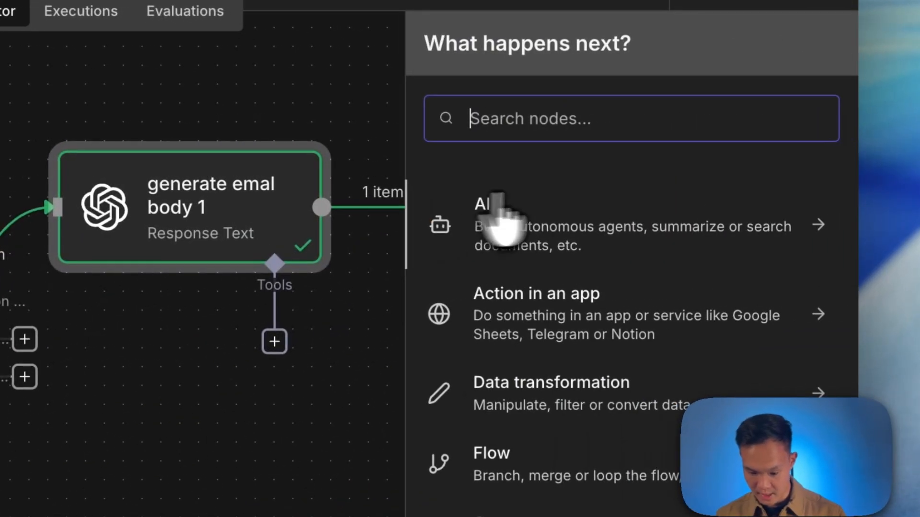
type("open")
left_click(581, 210)
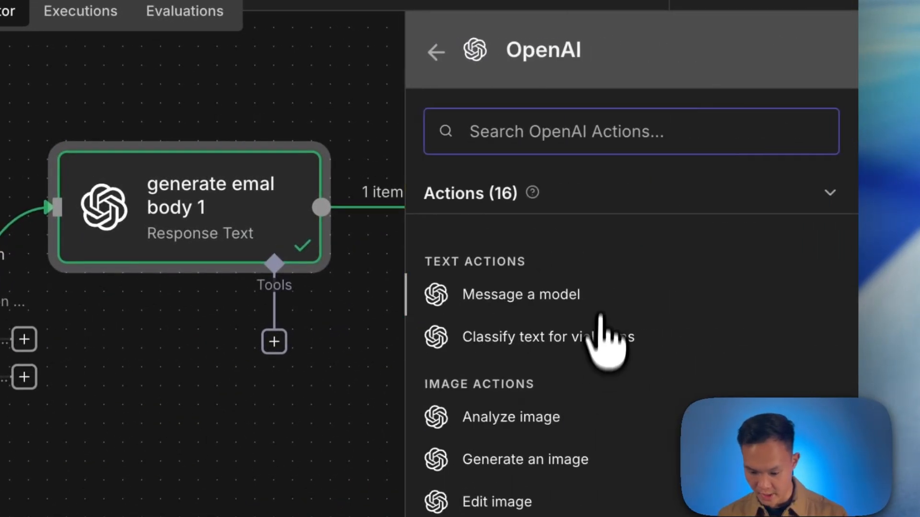
left_click(567, 300)
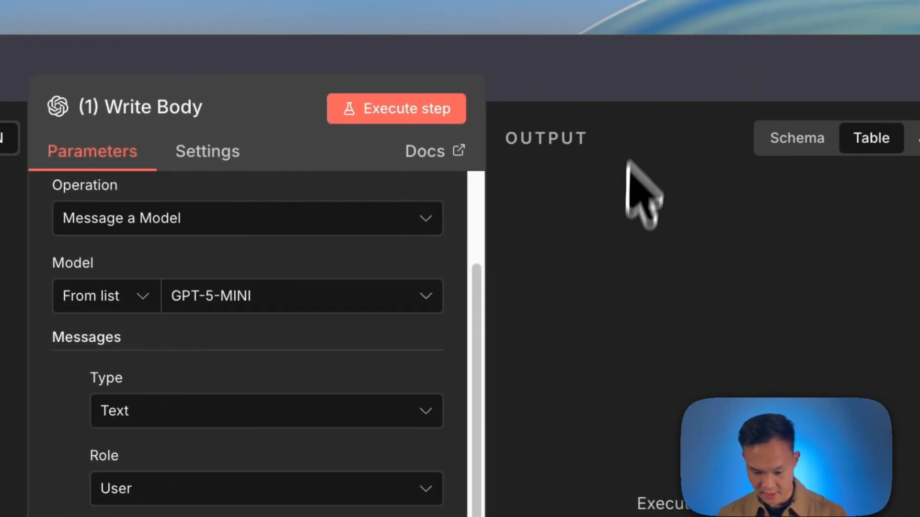
Copy the prompt from the reference workflow's (1) AI Gen Subject node into the new node's user Prompt.
left_click(636, 99)
double_click(657, 272)
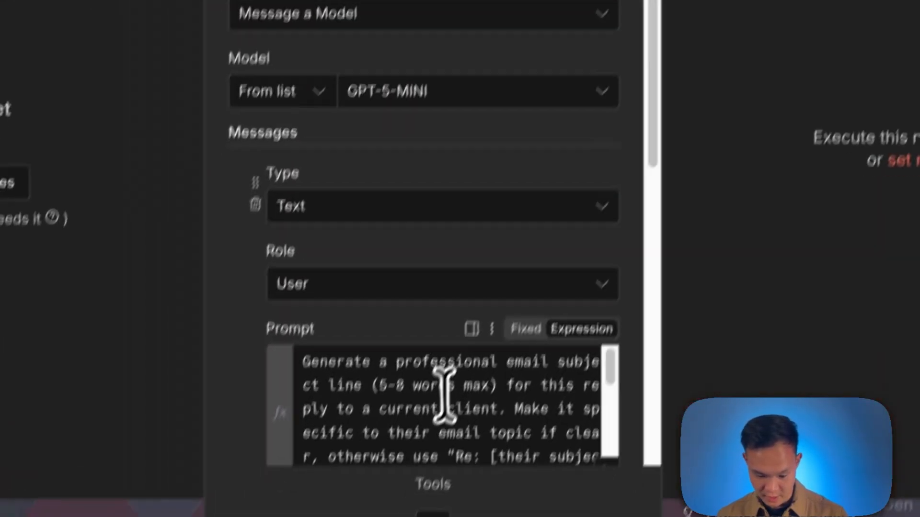
left_click(456, 376)
key("super+a")
key("super+c")
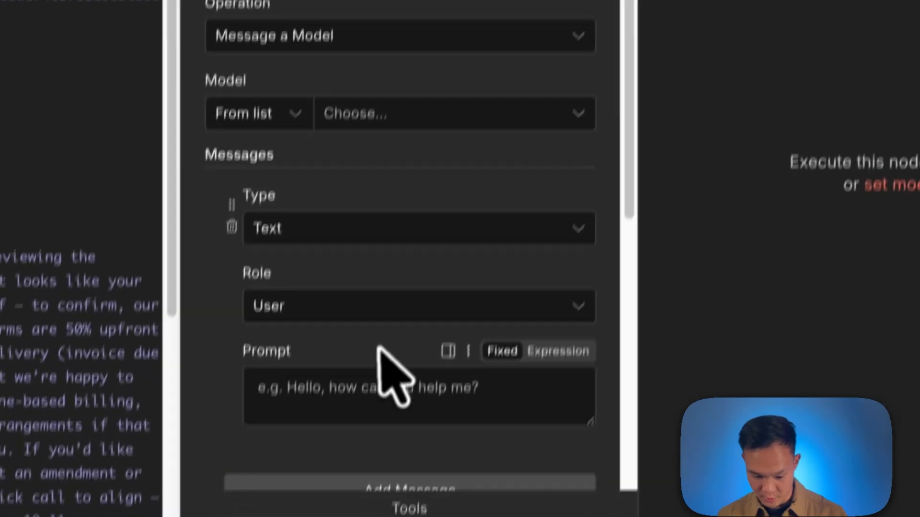
scroll(378, 347, "down", 1)
left_click(333, 360)
key("super+v")
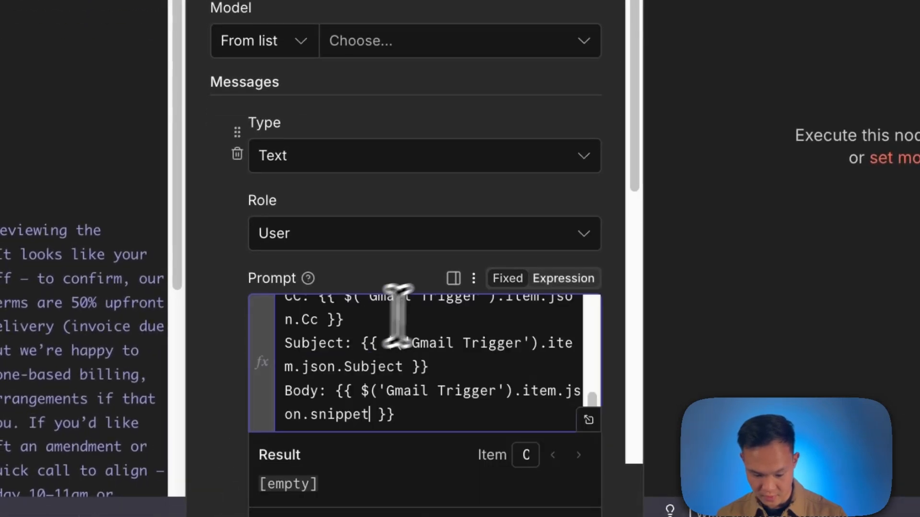
Set the subject line 1 node's model to GPT-5-NANO.
scroll(451, 310, "down", 3)
scroll(421, 225, "up", 2)
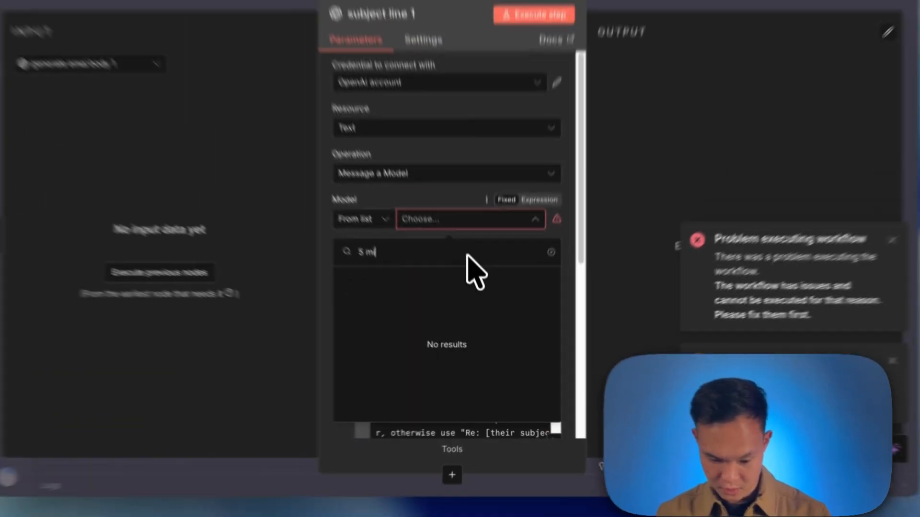
type("no")
left_click(479, 296)
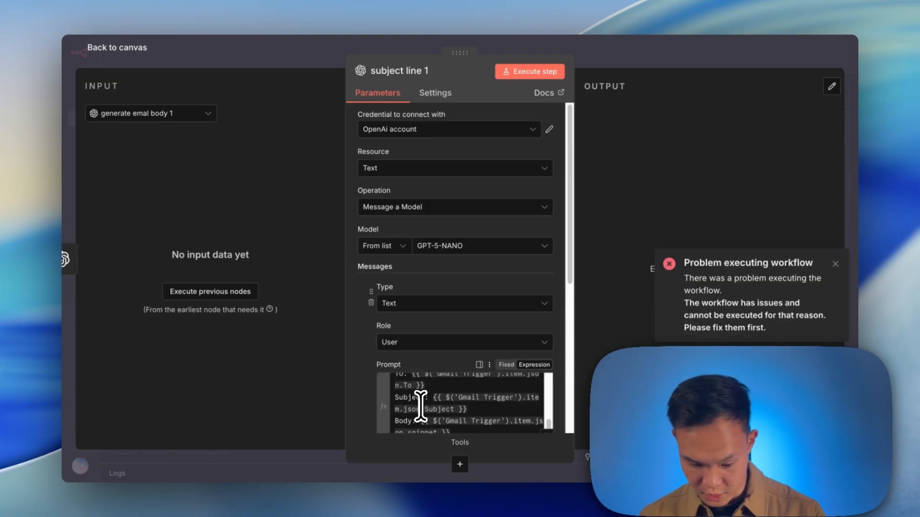
Review the prompt's Body line and execute the subject line 1 node.
scroll(431, 408, "down", 1)
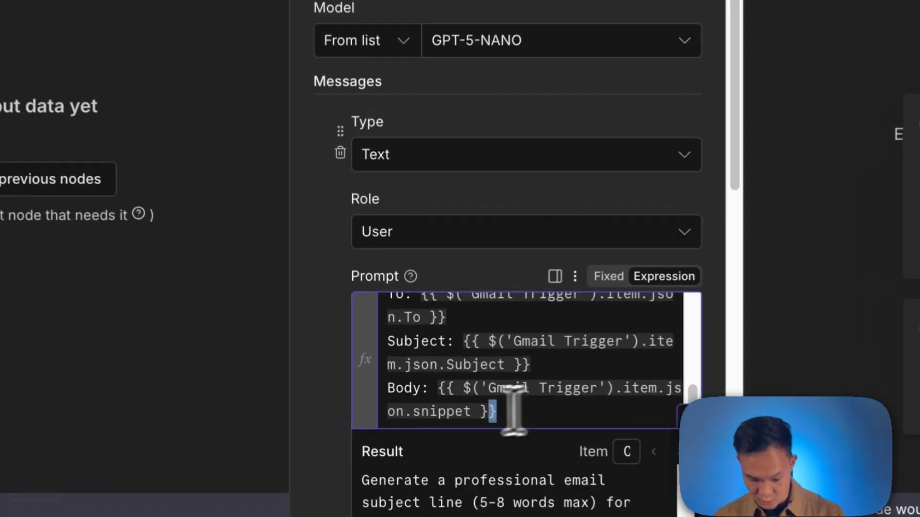
left_click_drag(455, 408, 388, 401)
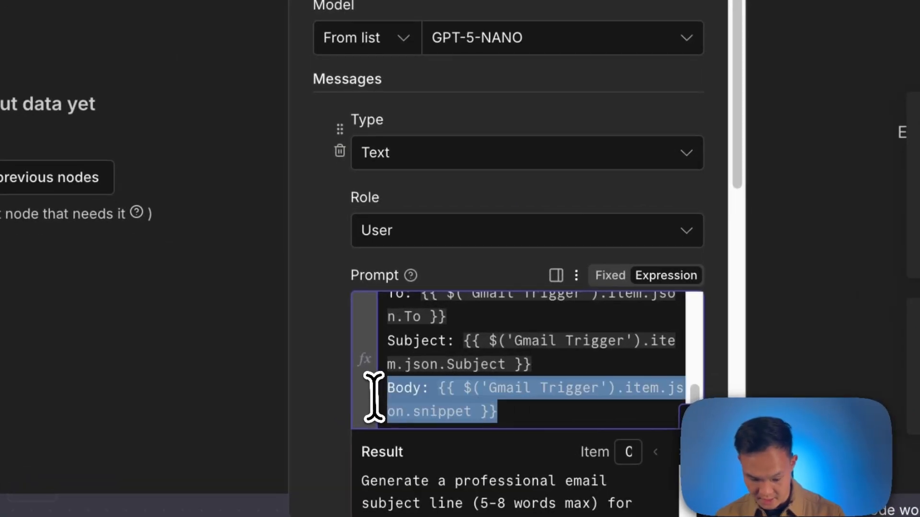
scroll(526, 374, "up", 3)
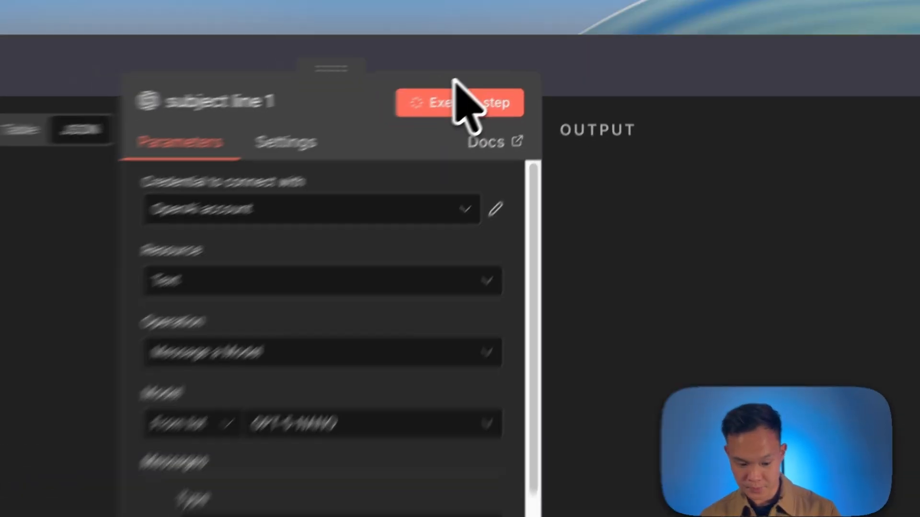
left_click(543, 76)
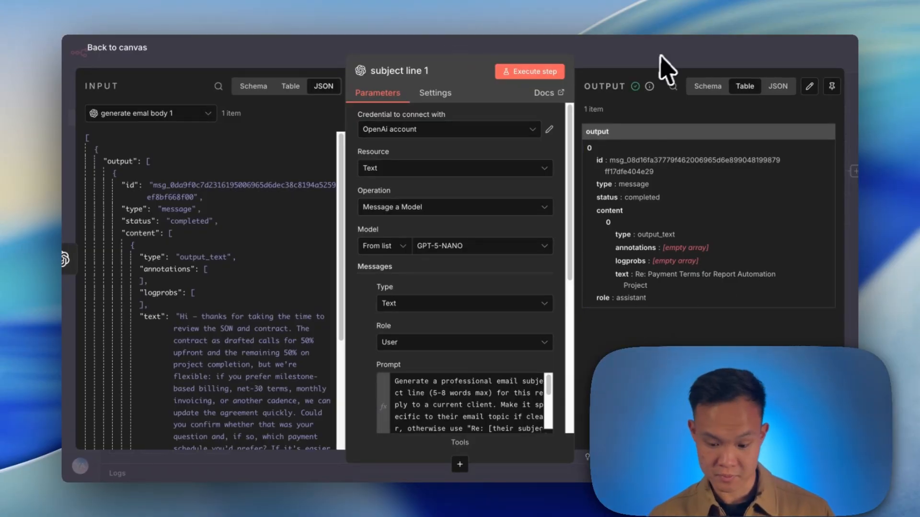
Add a Gmail Create a draft node after the subject line 1 node.
key("Escape")
scroll(642, 143, "right", 5)
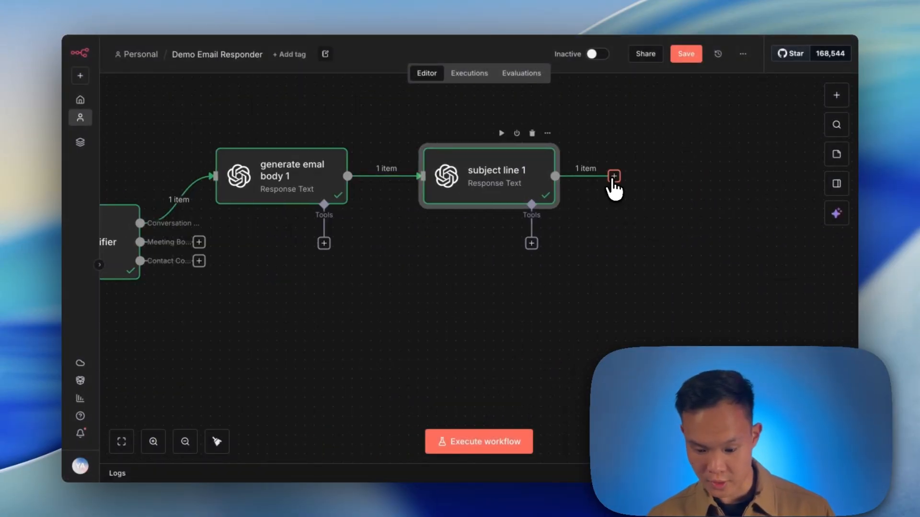
left_click(613, 177)
type("gmail")
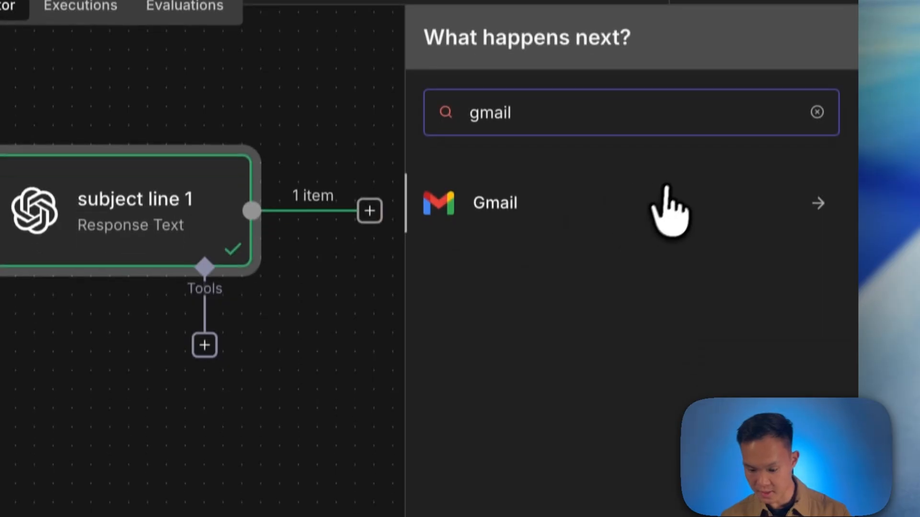
left_click(666, 188)
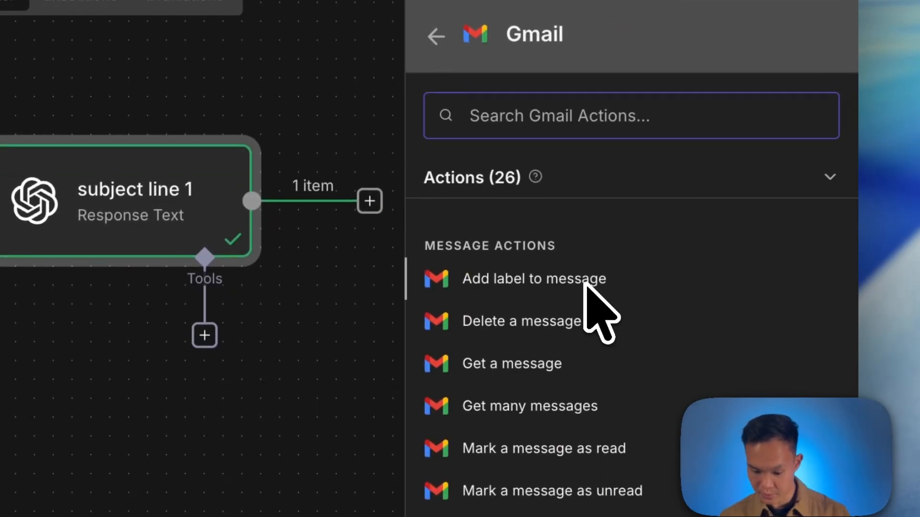
type("draft")
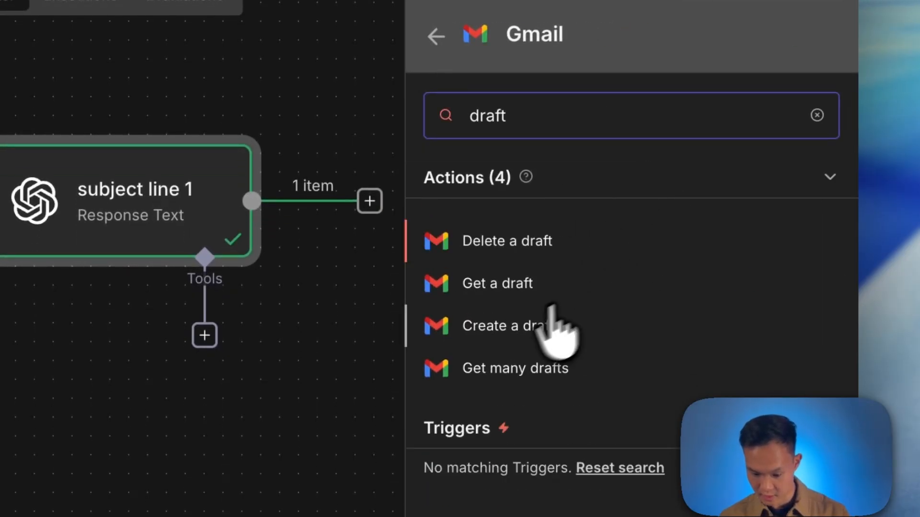
left_click(518, 328)
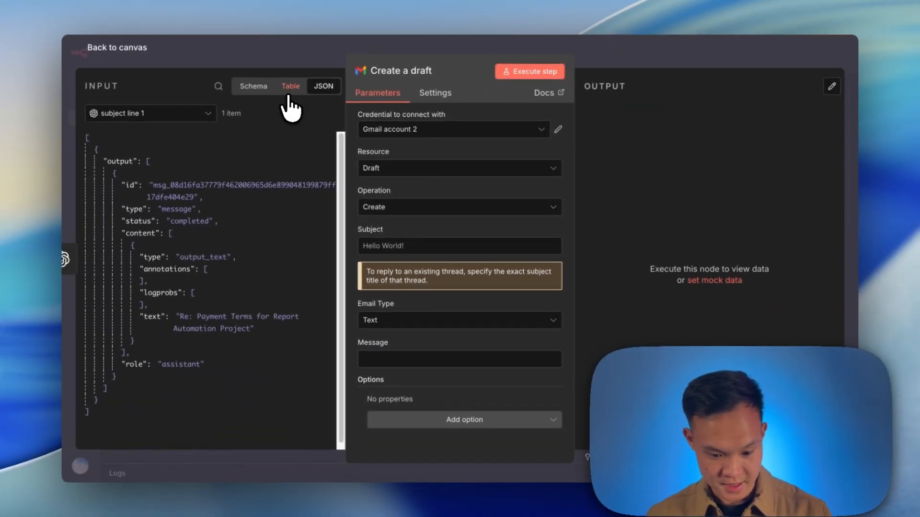
Map the subject line 1 output text into the draft's Subject field.
left_click(184, 120)
left_click(175, 146)
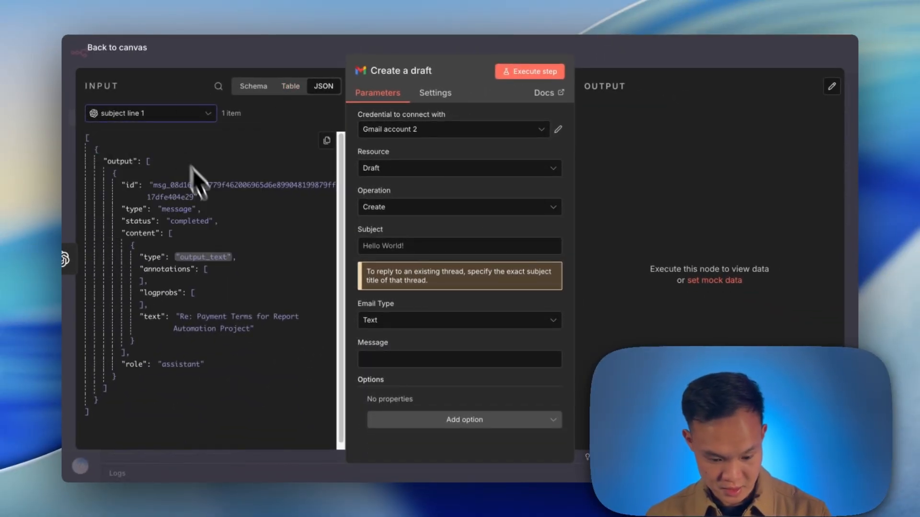
left_click_drag(212, 312, 426, 247)
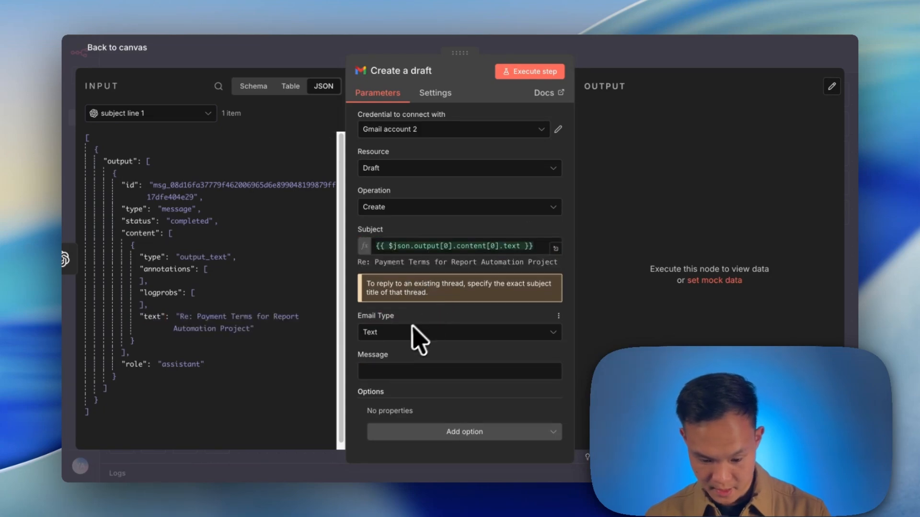
Map generate emal body 1's output text into the Message field and rename the node to "draft 1".
left_click(173, 120)
left_click(171, 159)
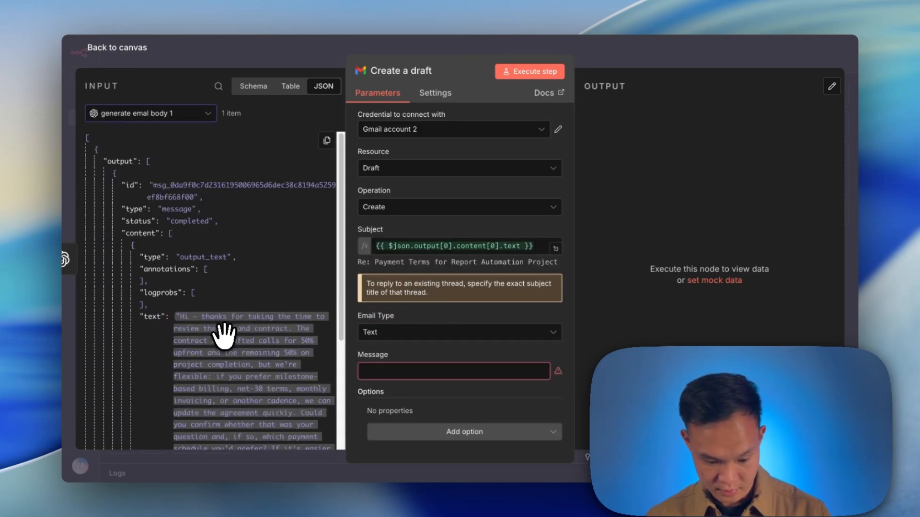
left_click(396, 72)
type("draft 1")
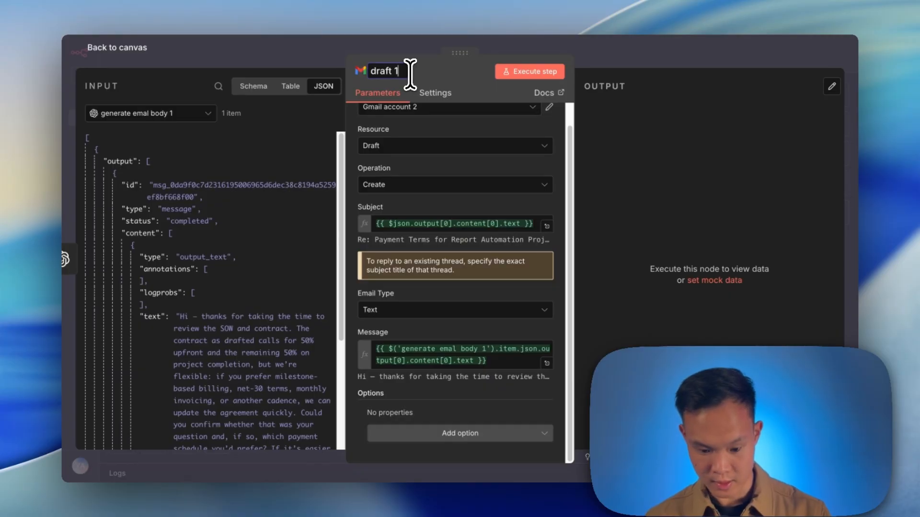
key("Return")
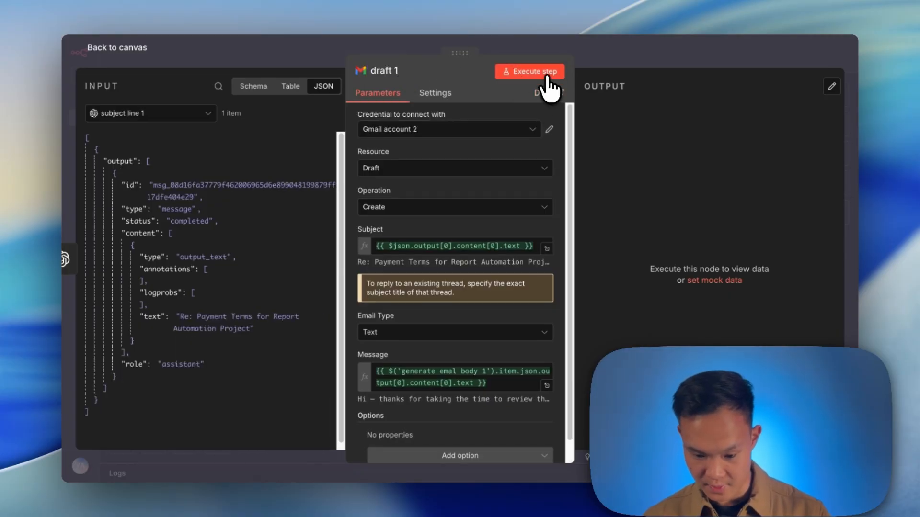
Execute the draft 1 node and open the new draft in Gmail's Drafts folder.
left_click(540, 74)
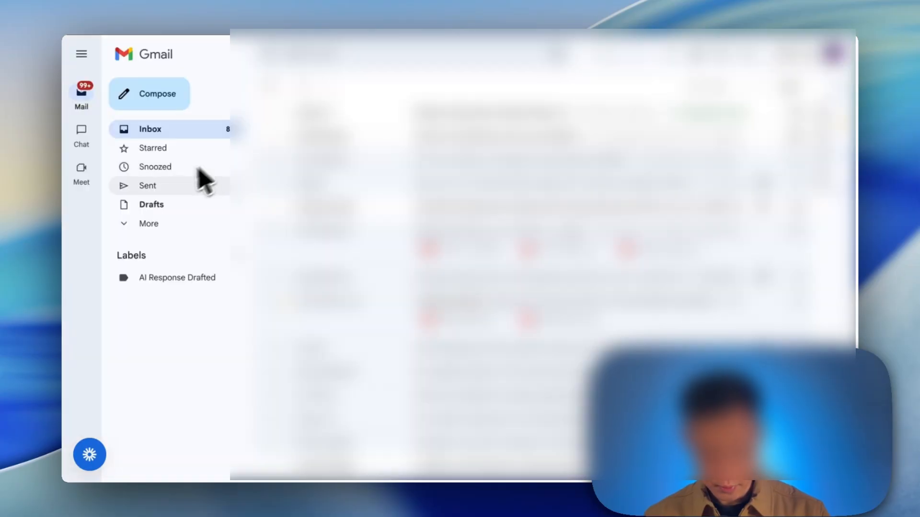
left_click(165, 206)
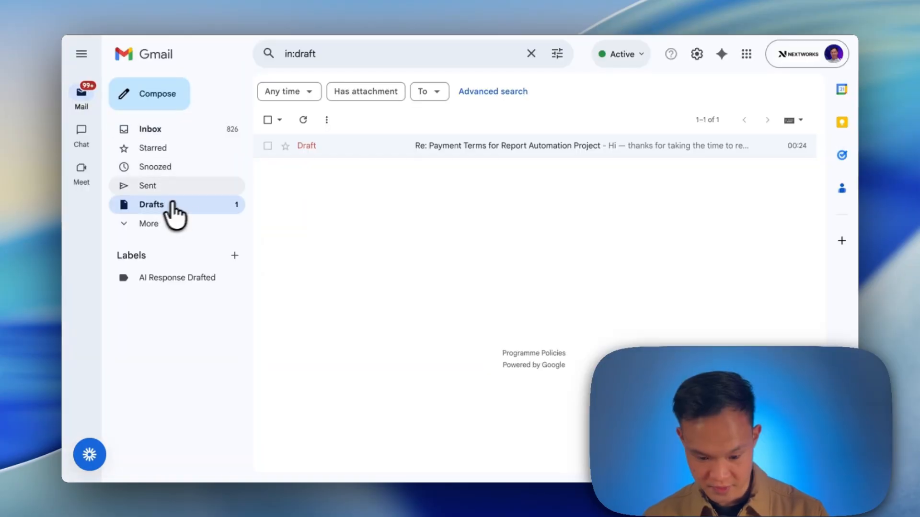
left_click(433, 152)
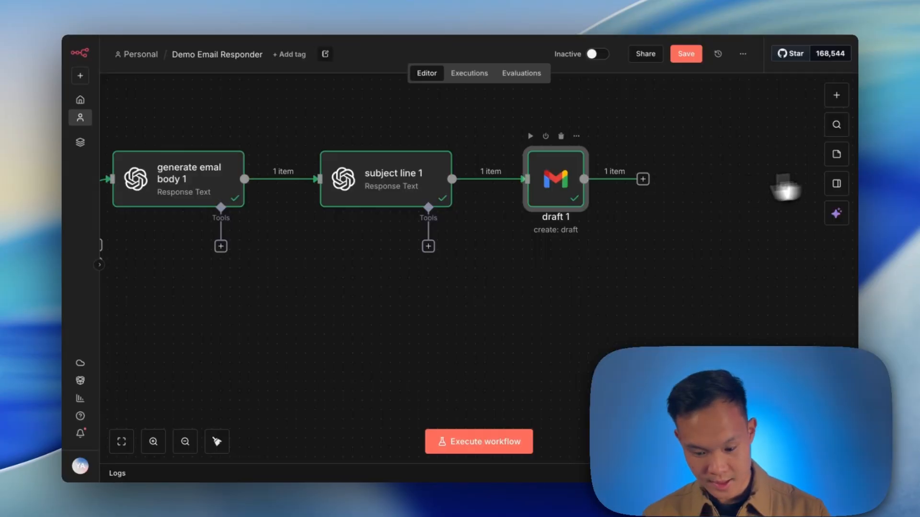
left_click(642, 179)
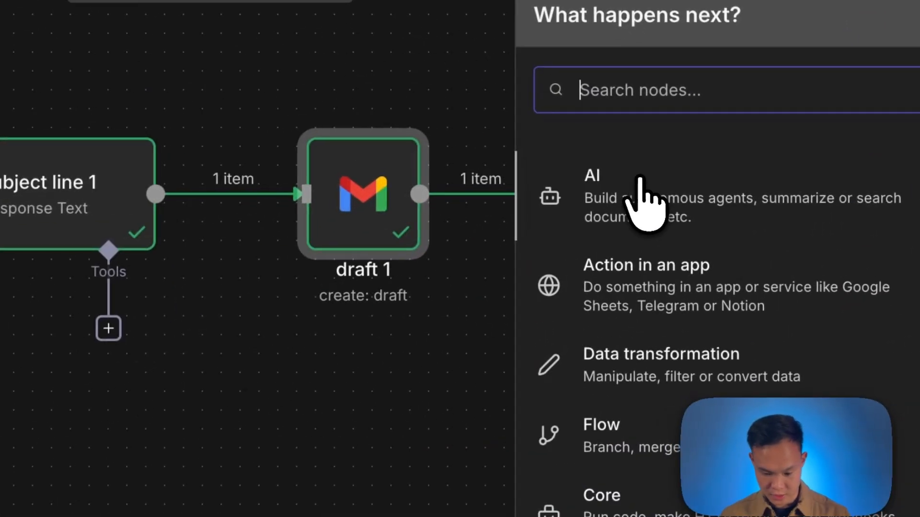
double_click(397, 211)
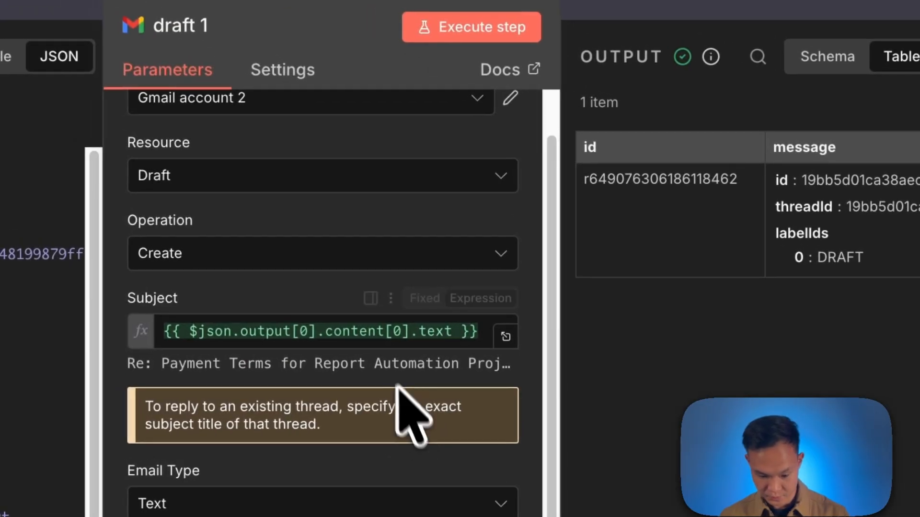
scroll(411, 240, "up", 1)
left_click(441, 62)
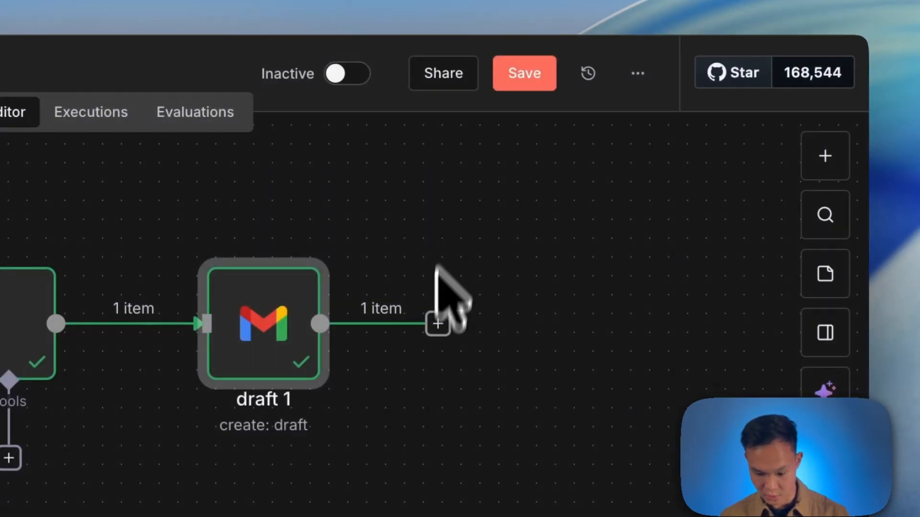
Add a Gmail Add label to message node after the draft 1 node.
left_click(431, 327)
type("gmail")
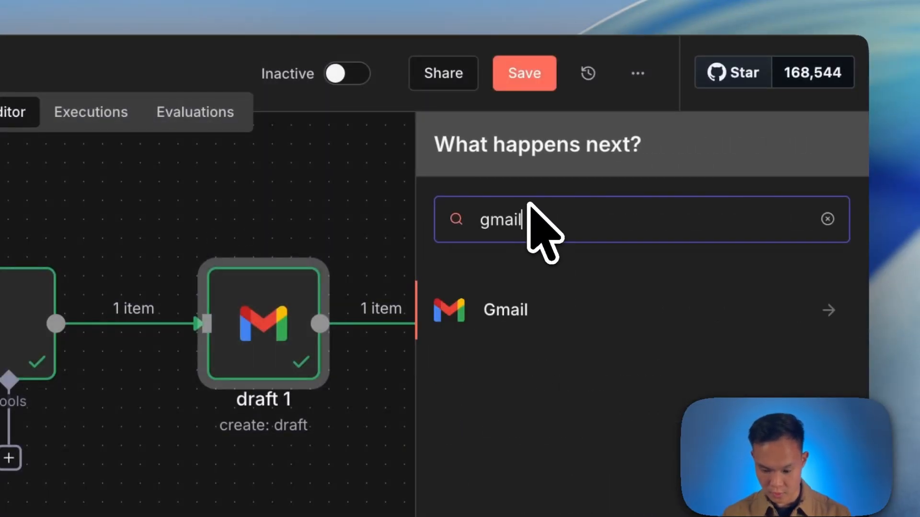
left_click(596, 311)
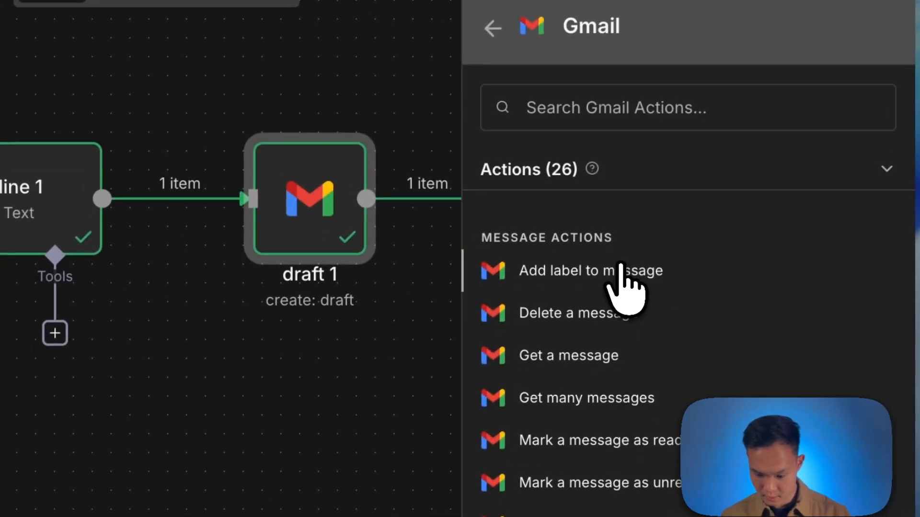
left_click(572, 396)
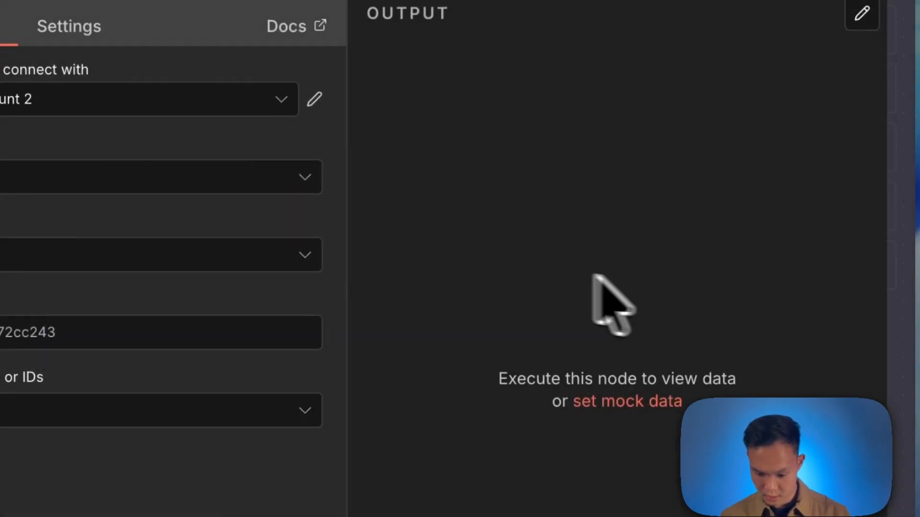
Map the Gmail Trigger's message id into the Add label to message node's Message ID field.
left_click(75, 256)
left_click(84, 216)
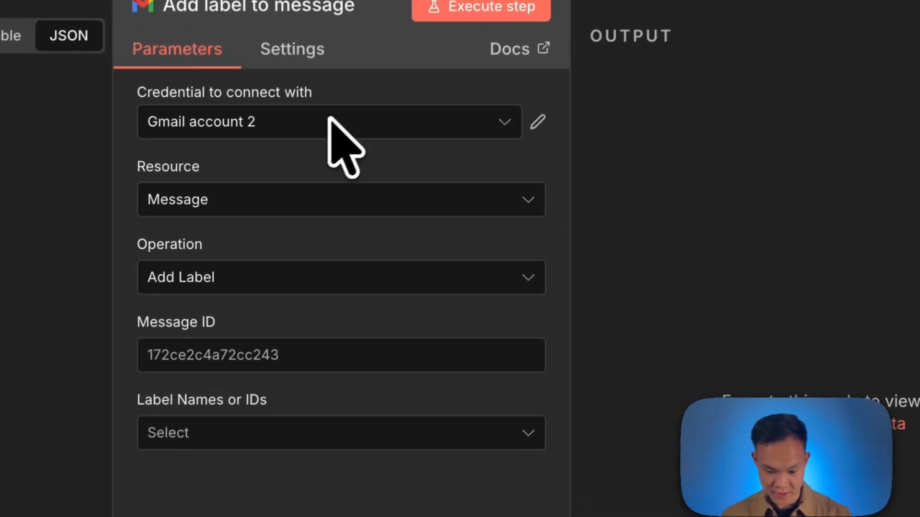
left_click(294, 205)
left_click(628, 221)
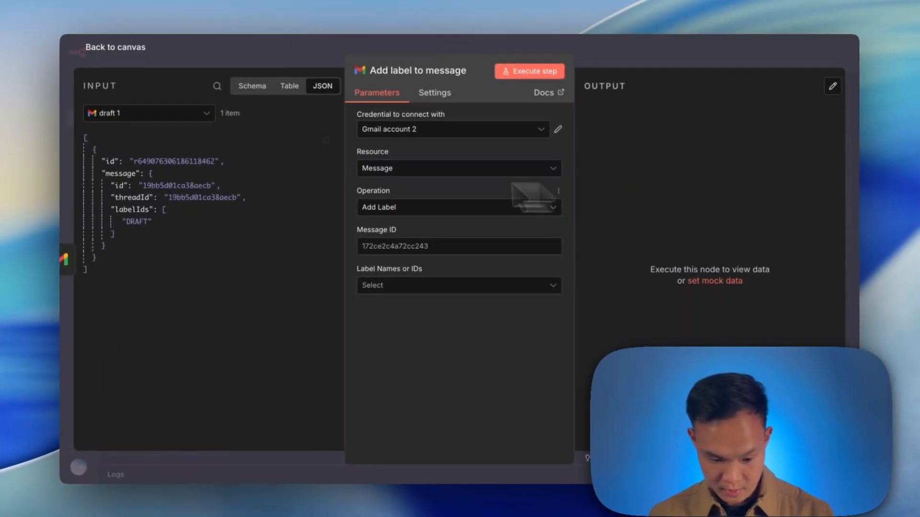
left_click(142, 115)
left_click(152, 243)
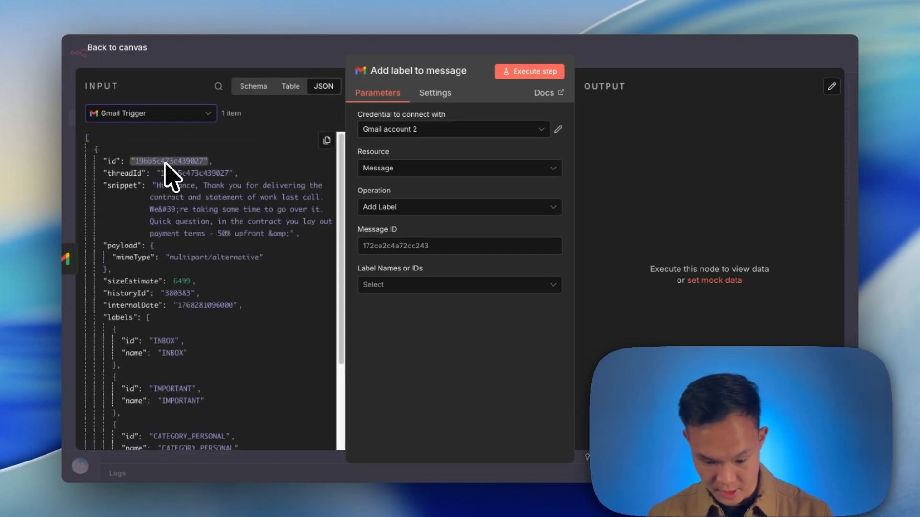
left_click_drag(165, 162, 416, 247)
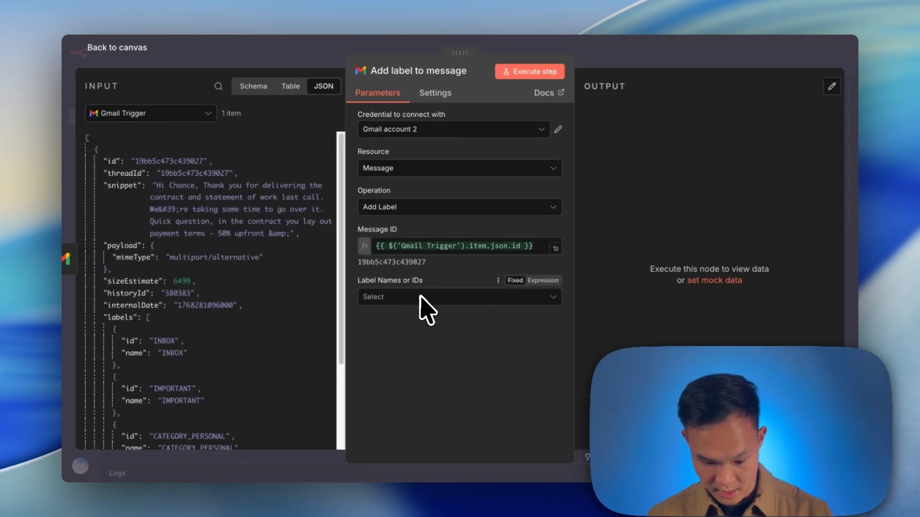
Select the label "AI Response Drafted" for the message and return to the canvas.
left_click(426, 298)
left_click(462, 327)
left_click(607, 320)
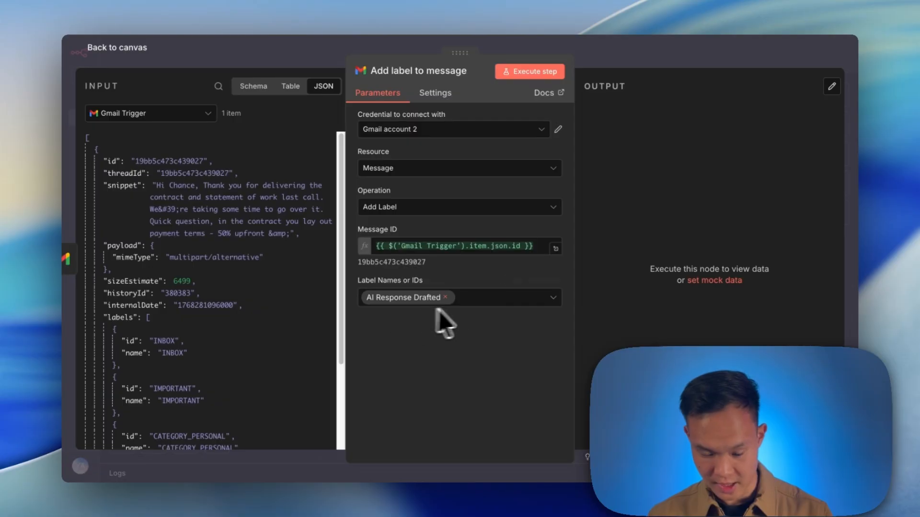
left_click(533, 77)
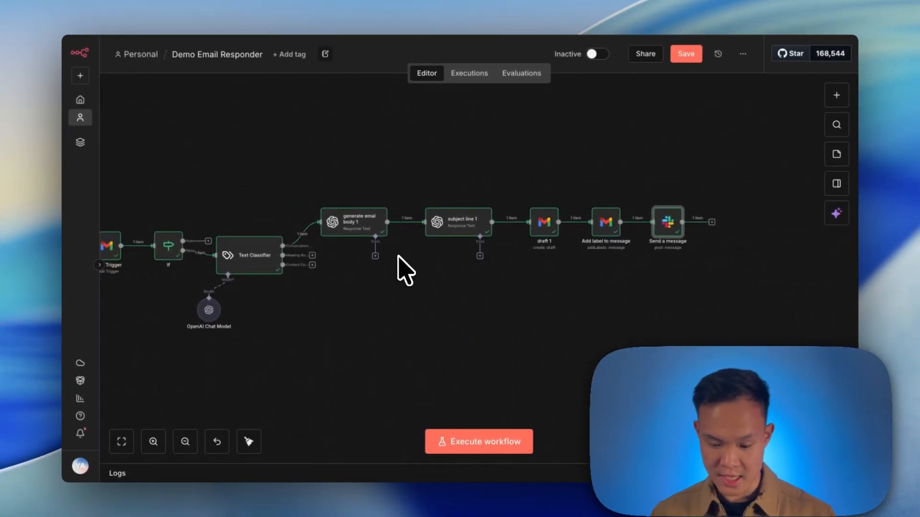
Duplicate the whole reply branch from generate emal body 1 to Send a message and place the copy below it.
left_click_drag(627, 209, 312, 270)
key("super+d")
left_click_drag(416, 271, 363, 258)
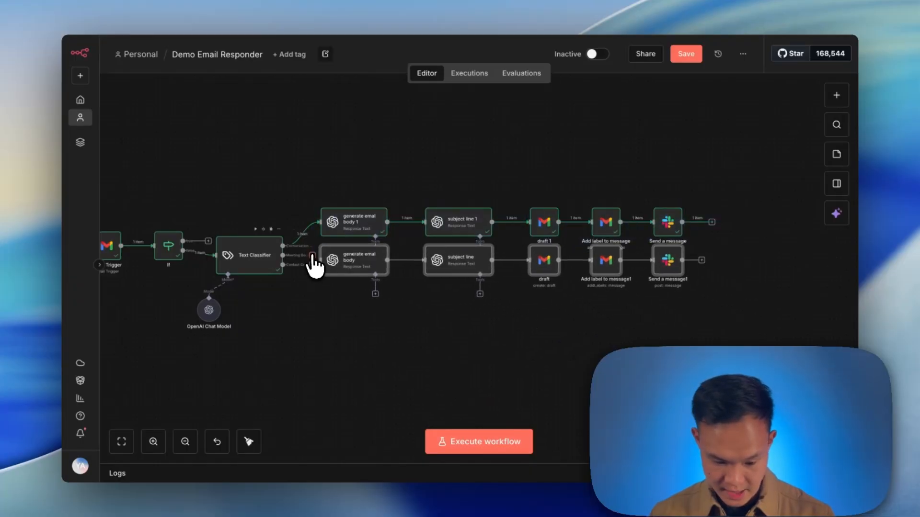
Copy the contact-form reply prompt from the reference workflow's (3) Write Body node into generate emal body 2.
double_click(359, 270)
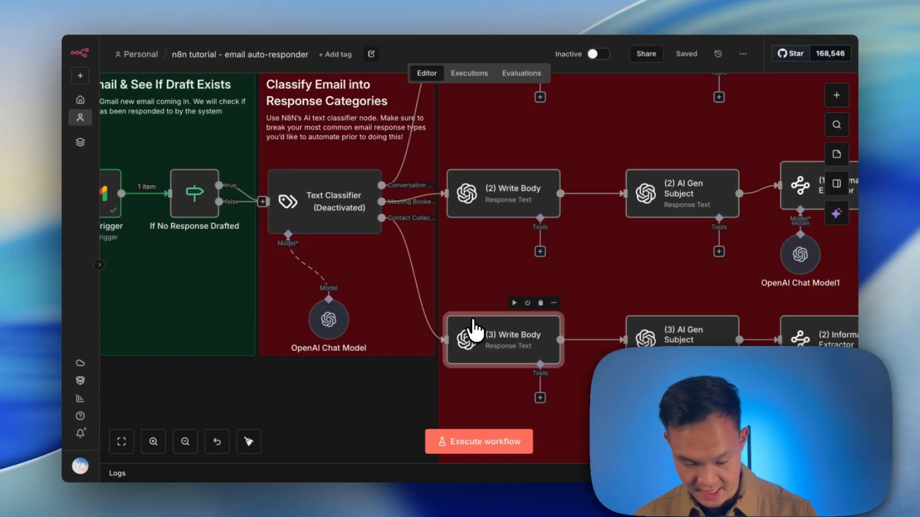
double_click(475, 330)
triple_click(436, 400)
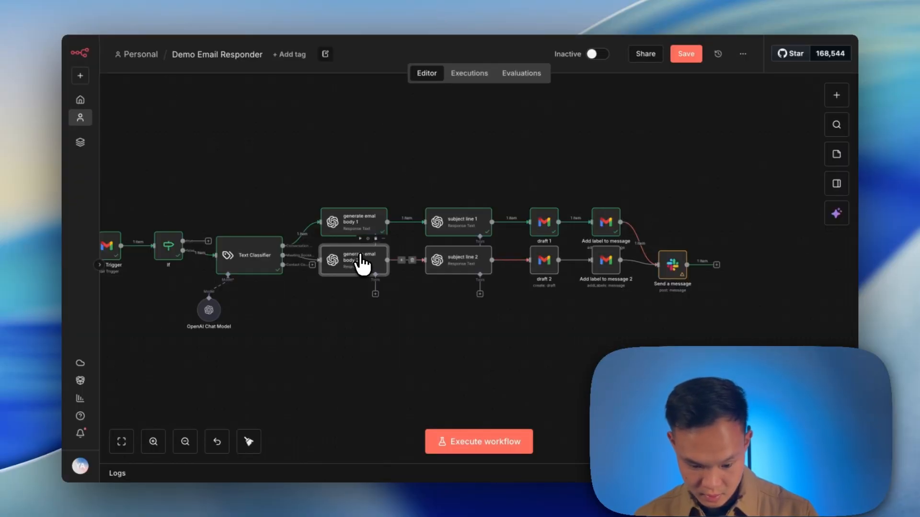
double_click(363, 263)
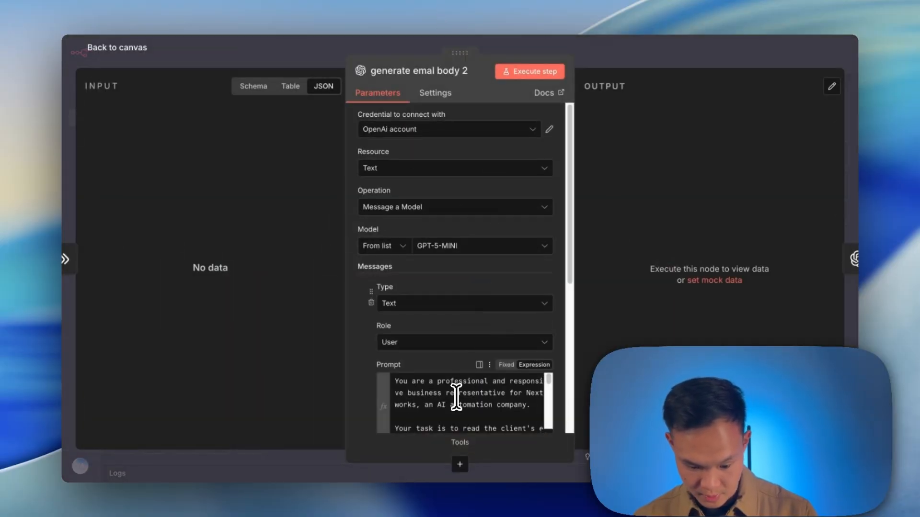
Open the Nextworks contact page nextworks.ai/contact in a new browser tab.
key("Escape")
key("super+t")
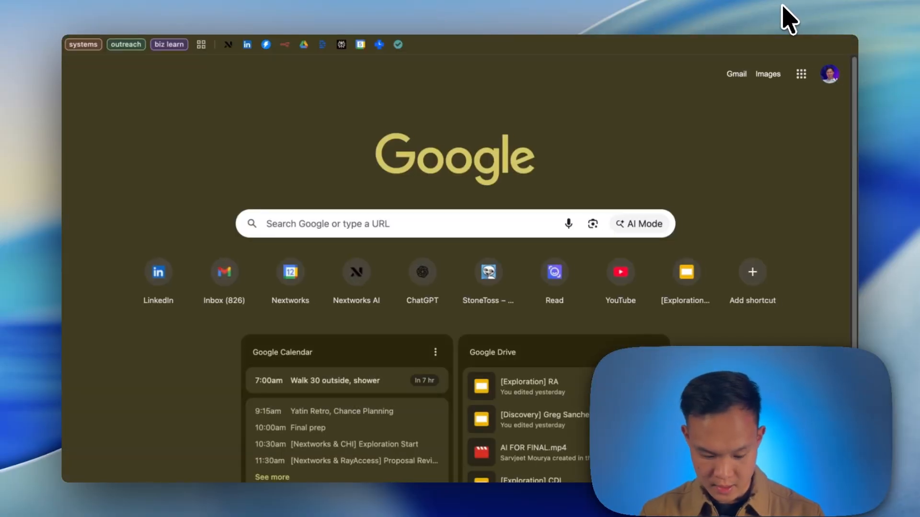
type("nextworks.ai/co")
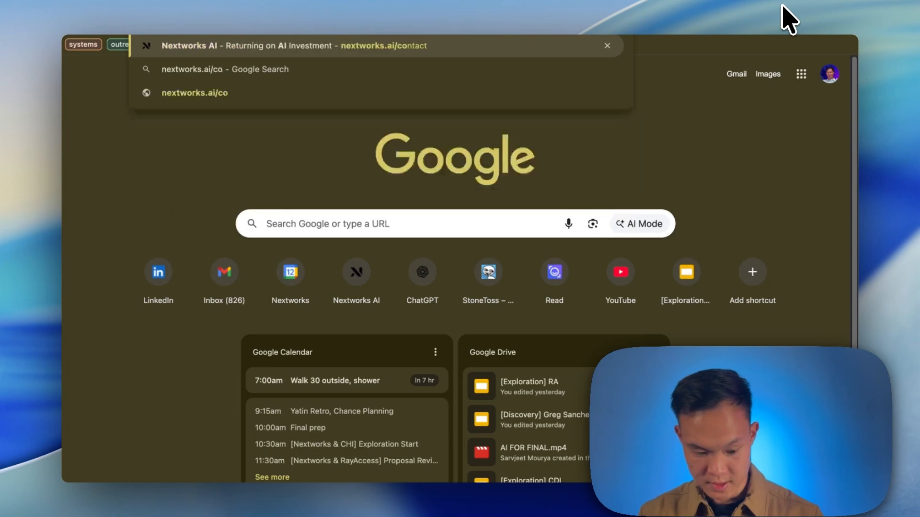
key("Return")
Fill in the contact form's name, e-mail and phone number fields.
left_click(386, 178)
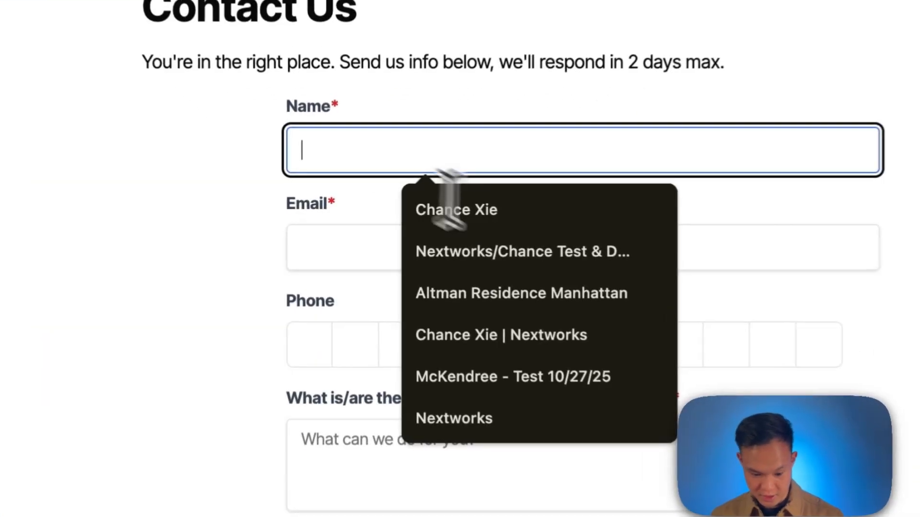
left_click(450, 209)
left_click(470, 248)
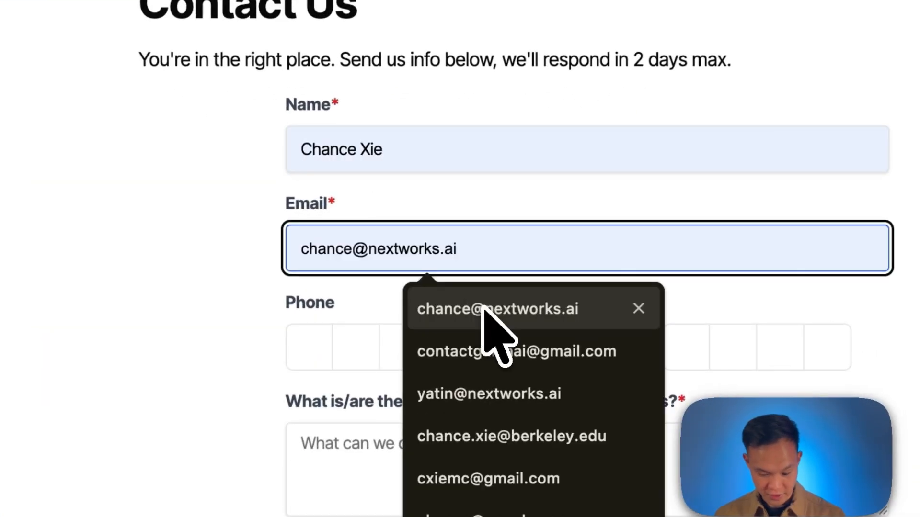
left_click(486, 309)
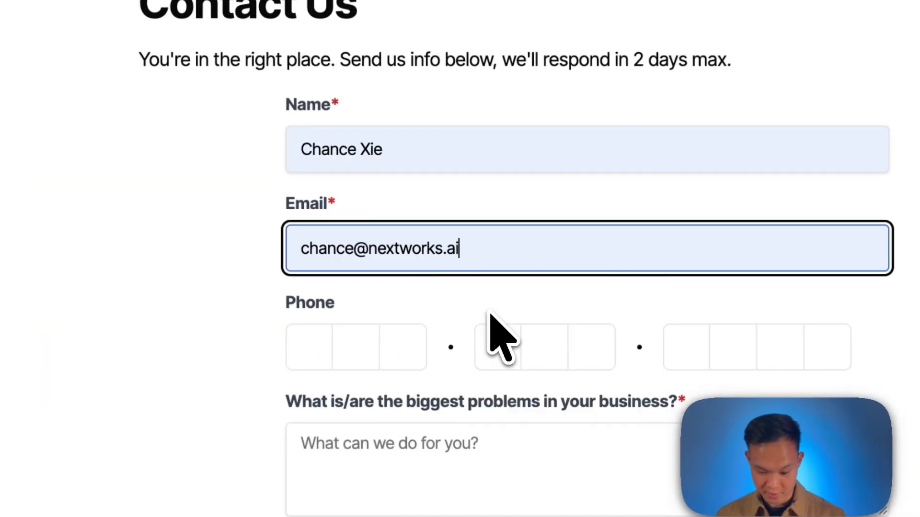
left_click(303, 353)
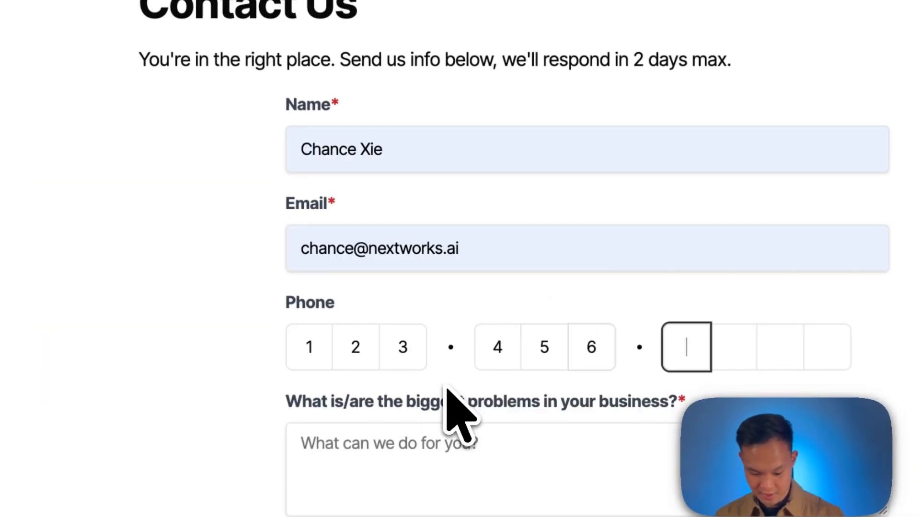
Enter "MY REPORT GENERATION TAKES TOO LONG! AUTOMATE!" as the biggest business problem.
left_click(510, 455)
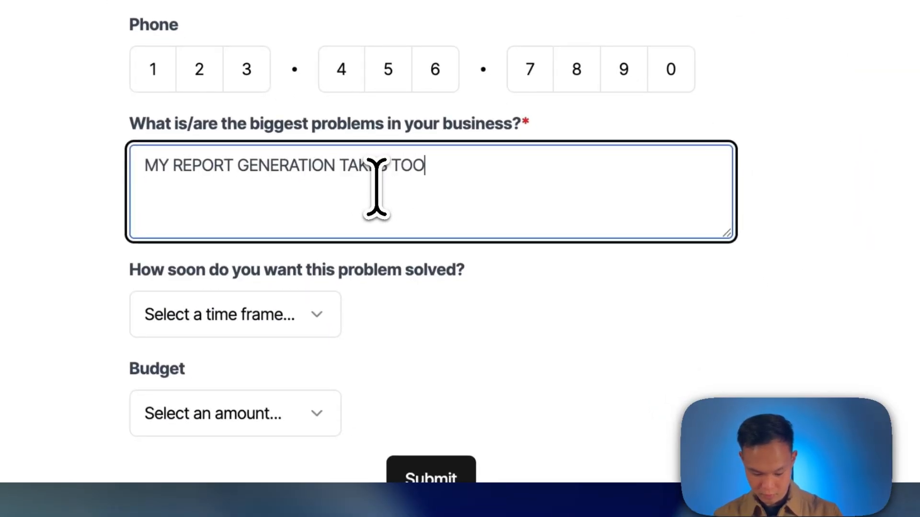
type("E!")
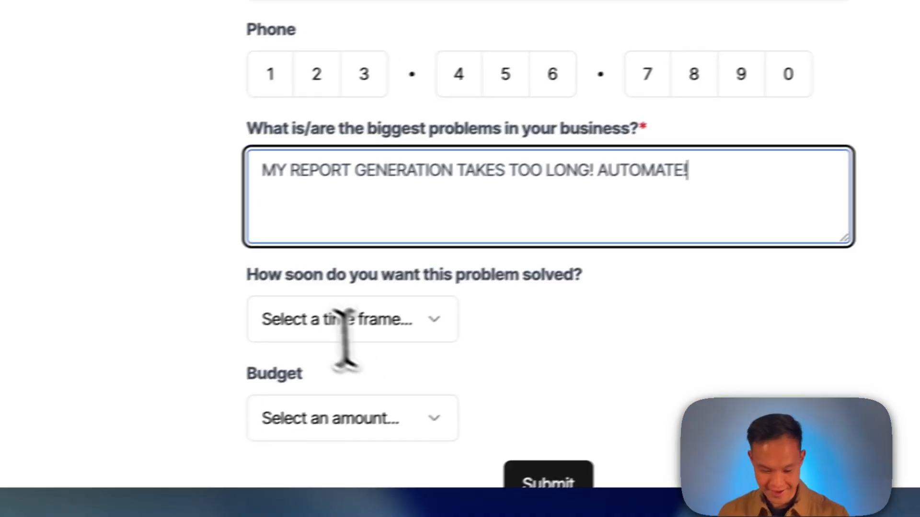
Set how soon the problem should be solved to Immediately.
left_click(230, 321)
left_click(206, 156)
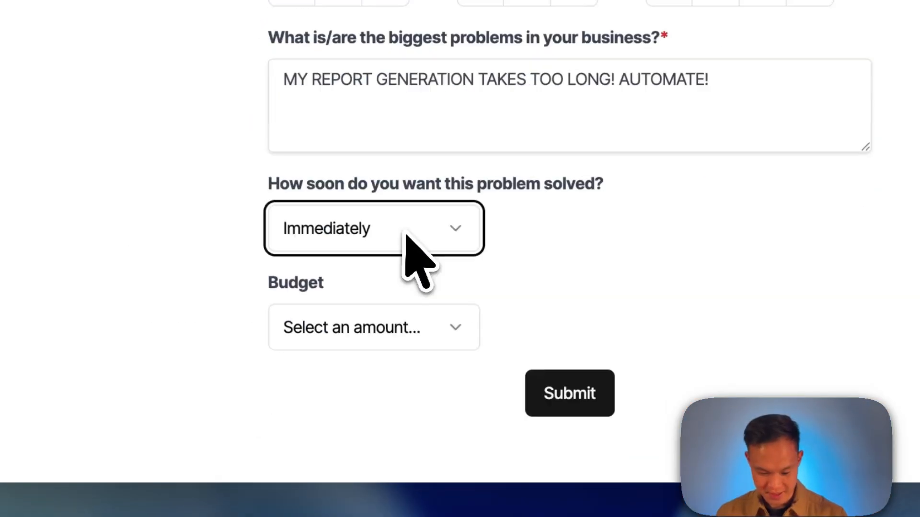
scroll(405, 235, "down", 2)
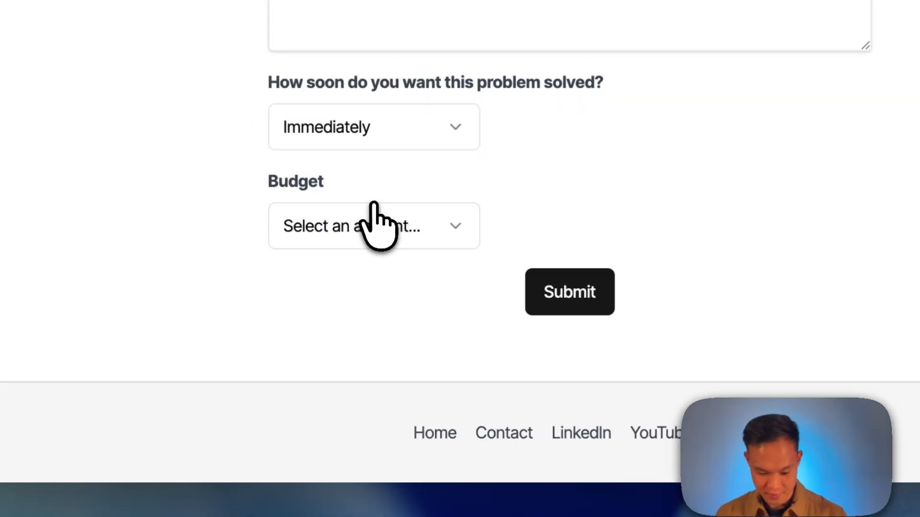
Set the budget to >$10,000 and submit the contact form.
left_click(375, 213)
left_click(431, 390)
left_click(533, 301)
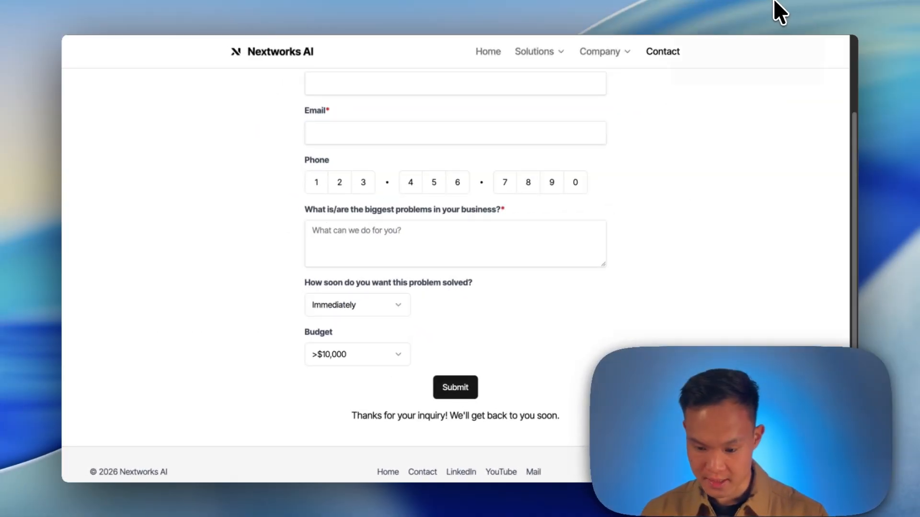
Back in the workflow, fetch the new form-submission email as a test event in the Gmail Trigger node.
key("ctrl+Tab")
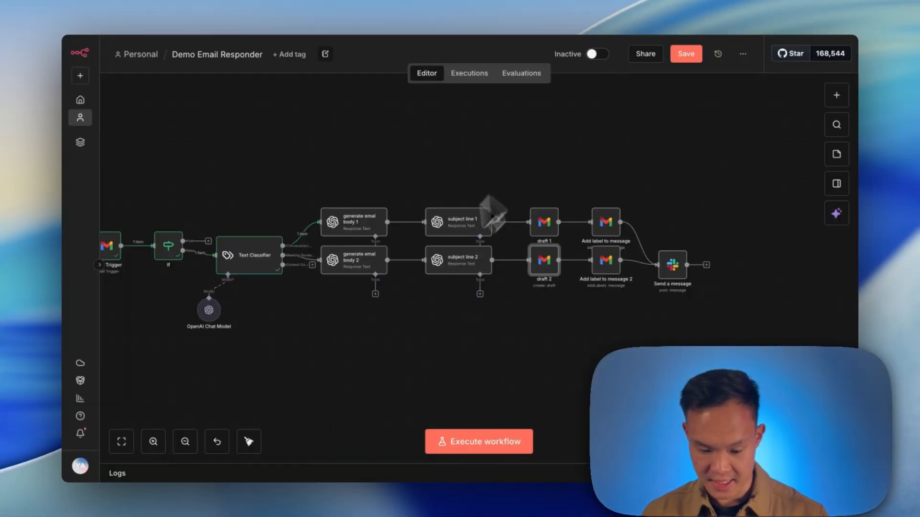
scroll(236, 262, "left", 2)
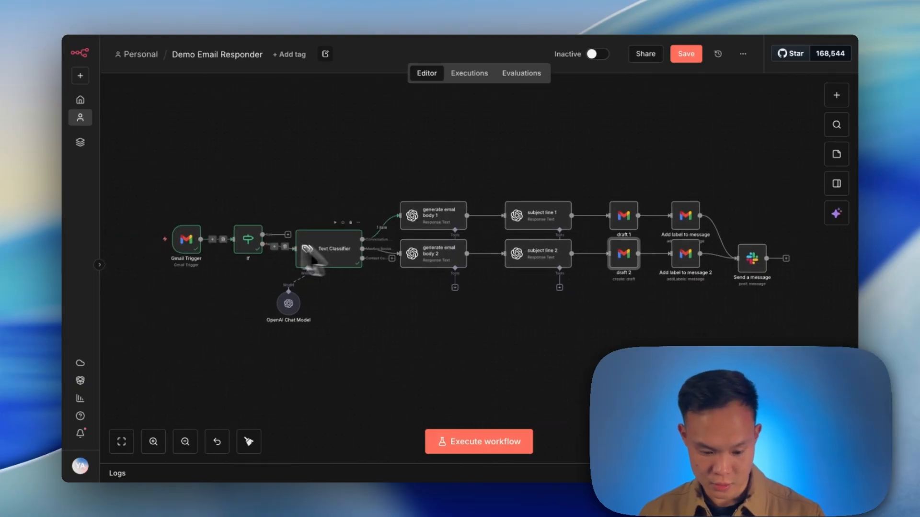
double_click(186, 242)
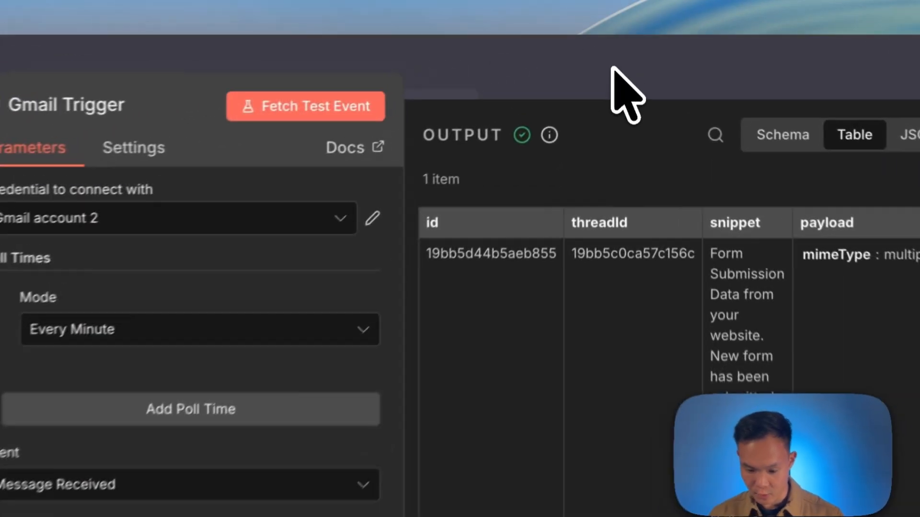
left_click(635, 64)
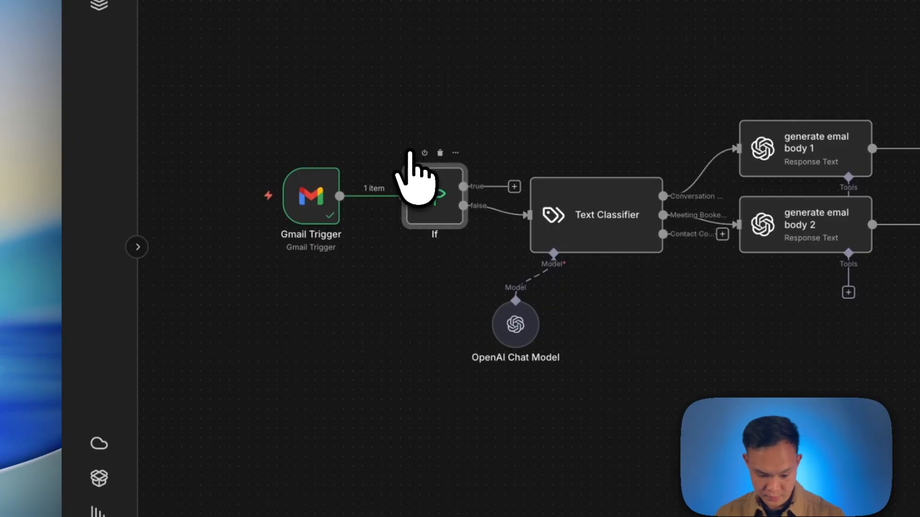
Execute the If node and then the Text Classifier node.
left_click(410, 152)
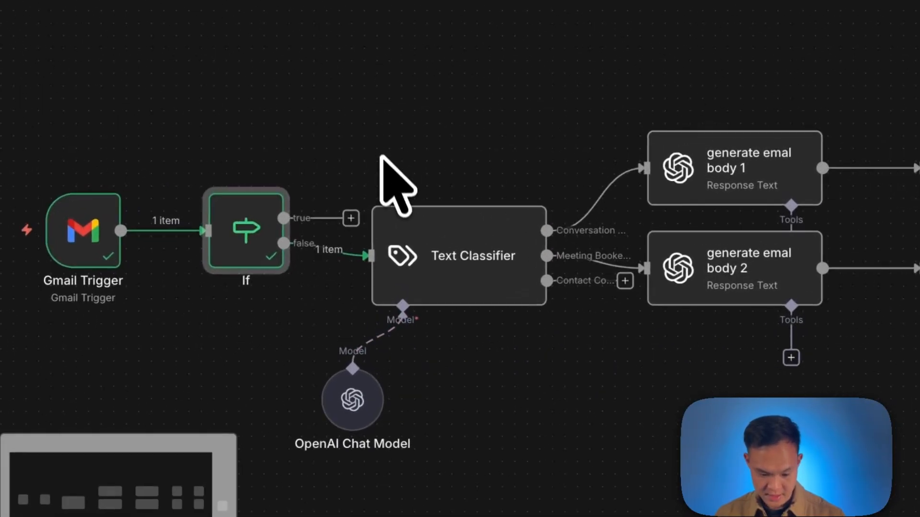
mouse_move(423, 272)
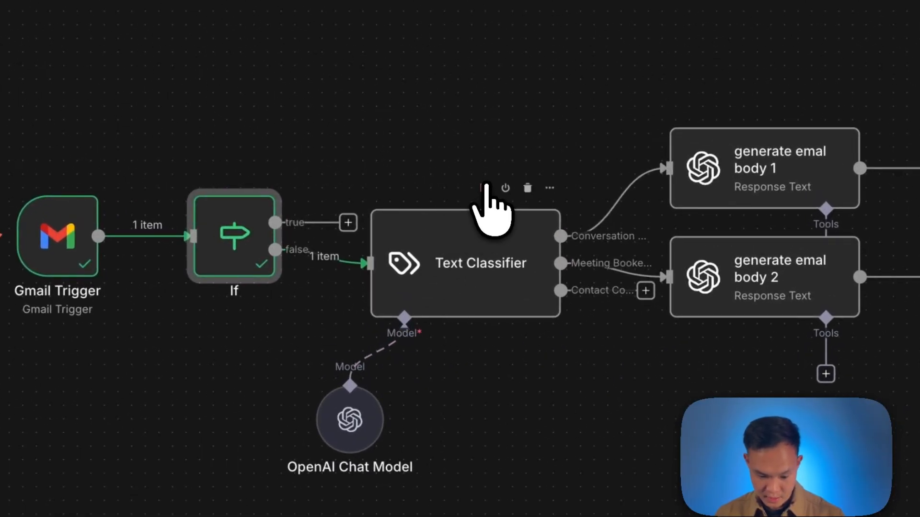
left_click(484, 187)
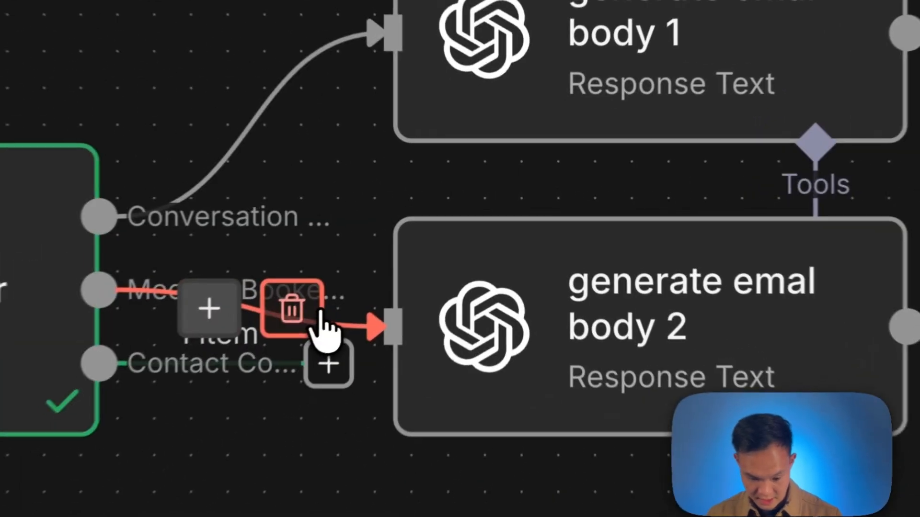
Connect the classifier's contact-form output to generate emal body 2 and execute that node.
left_click(428, 271)
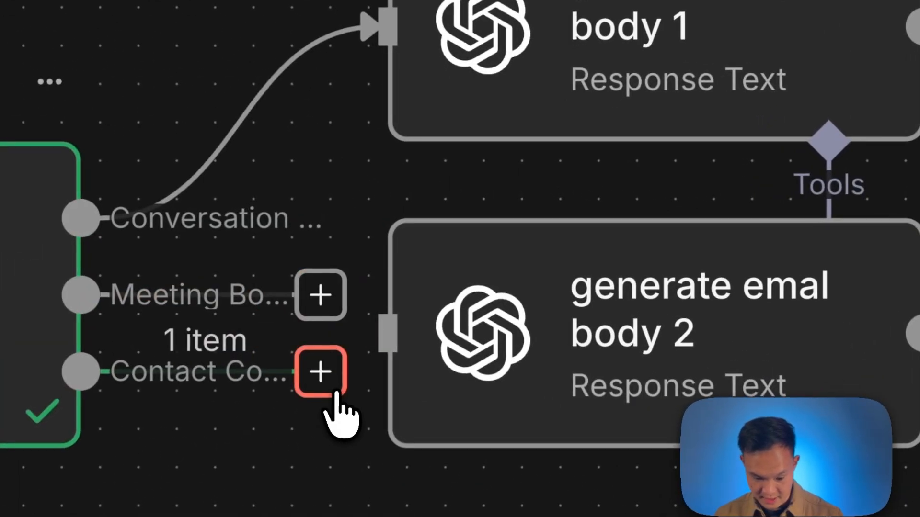
left_click_drag(431, 279, 447, 274)
double_click(635, 379)
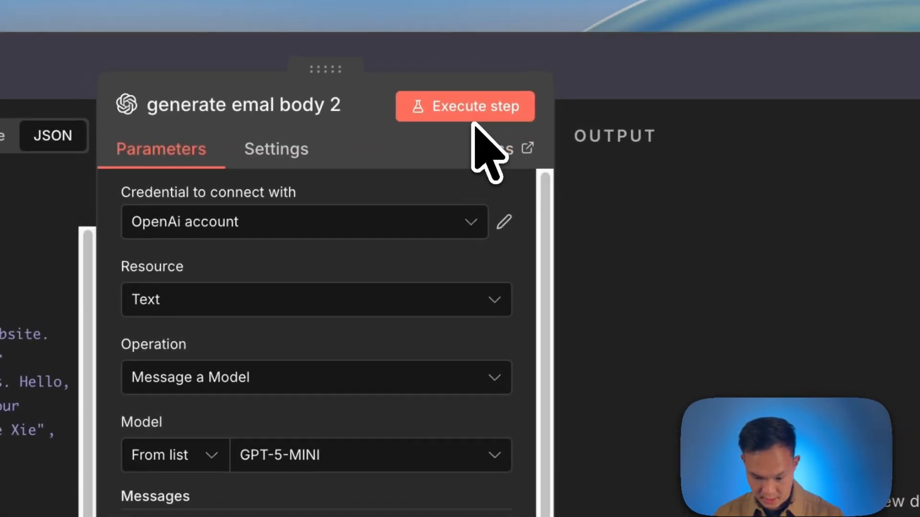
left_click(472, 118)
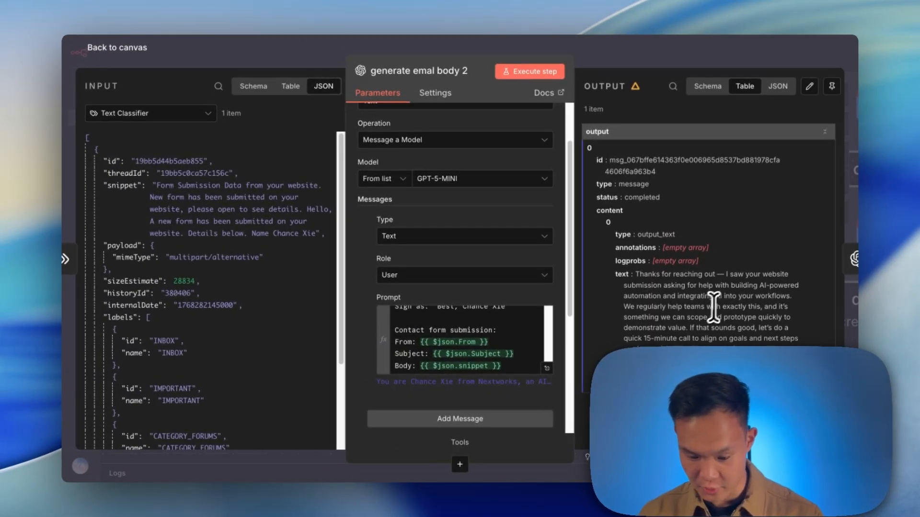
Execute the subject line 2 node and check its generated subject text.
left_click(624, 62)
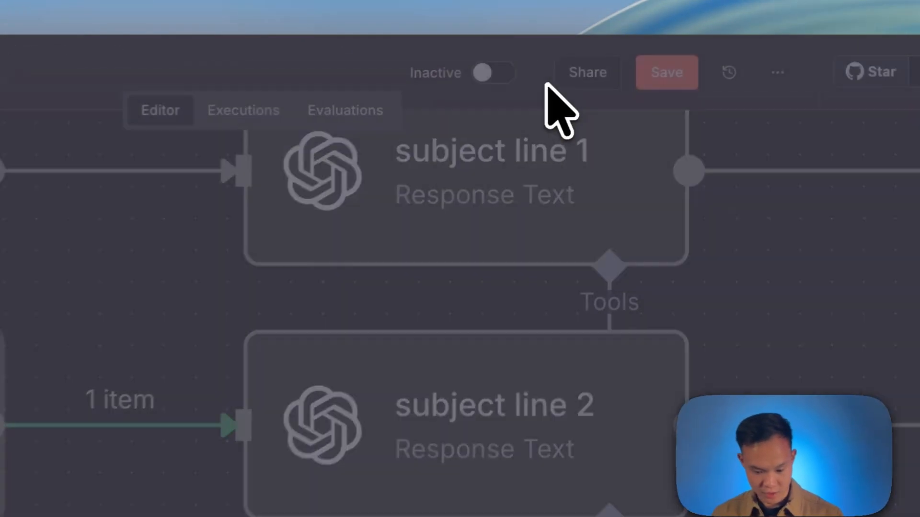
double_click(532, 262)
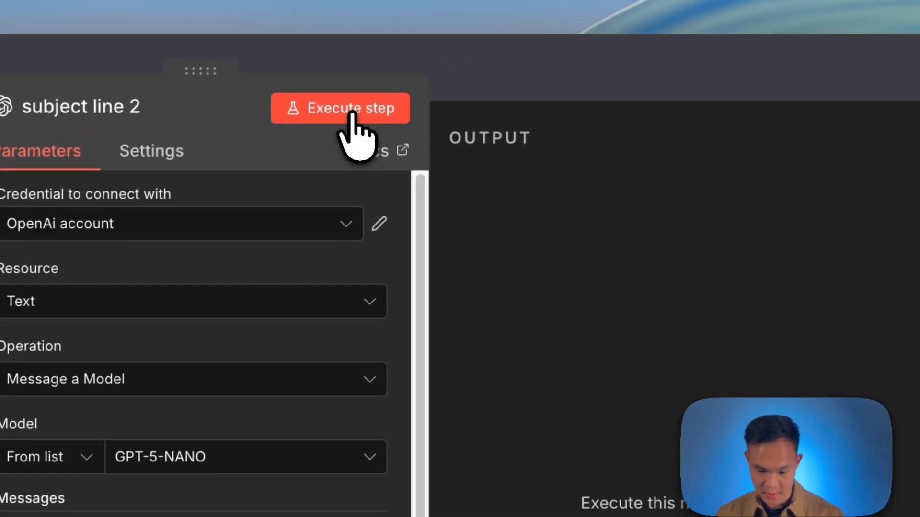
left_click(359, 58)
triple_click(700, 460)
double_click(652, 342)
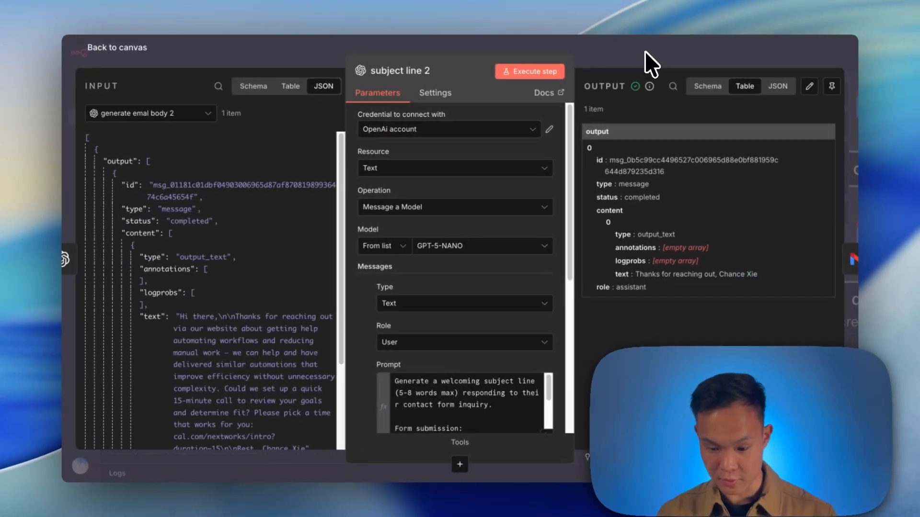
left_click(644, 51)
Open the draft 2 node and map subject line 2's output text into the Subject field.
scroll(668, 250, "right", 7)
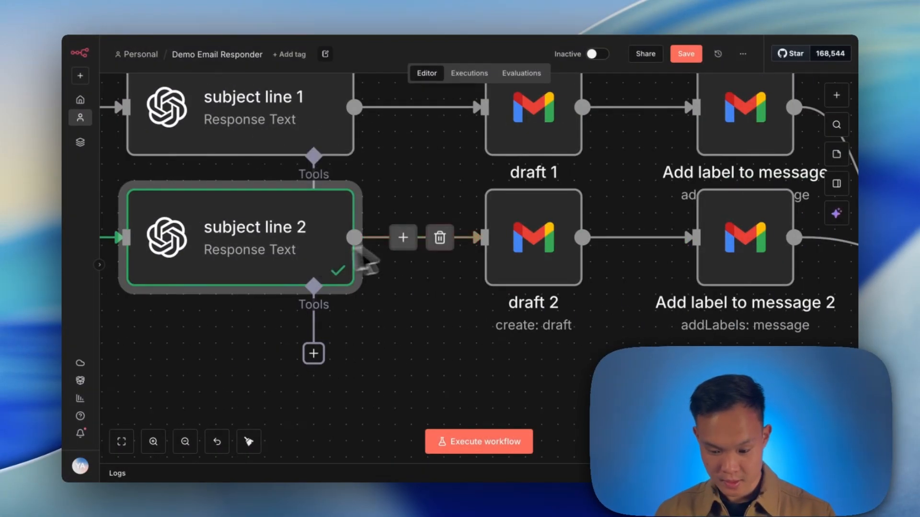
double_click(509, 252)
double_click(480, 246)
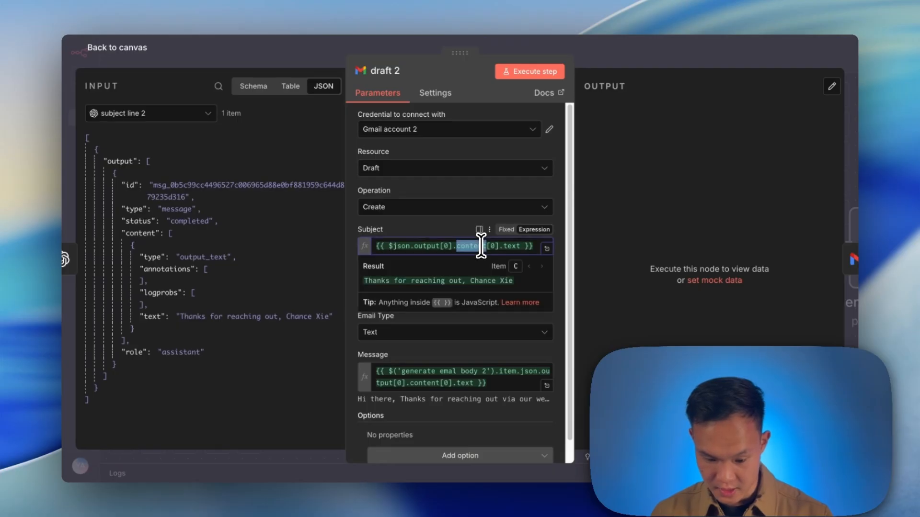
key("BackSpace")
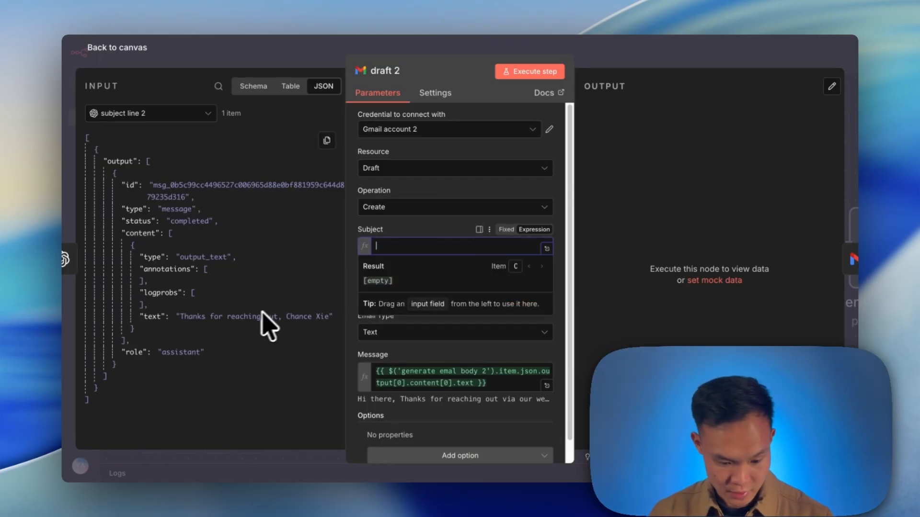
left_click_drag(215, 320, 505, 286)
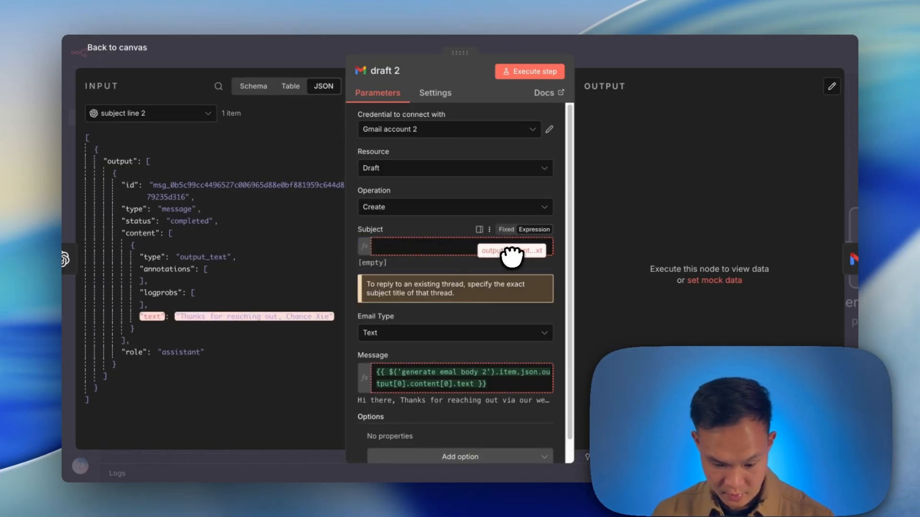
left_click_drag(512, 255, 511, 256)
left_click_drag(242, 316, 425, 246)
Switch the input to generate emal body 2 and map its output text into the Message field.
left_click(144, 113)
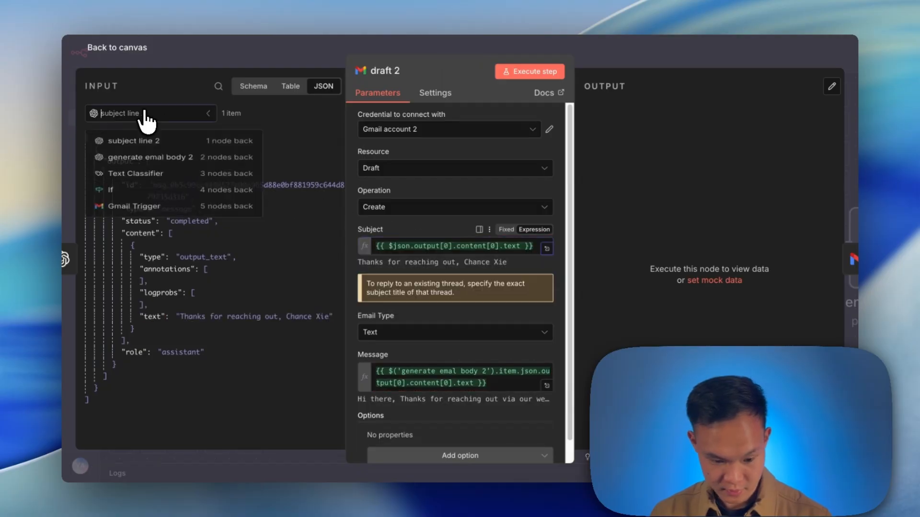
left_click(184, 163)
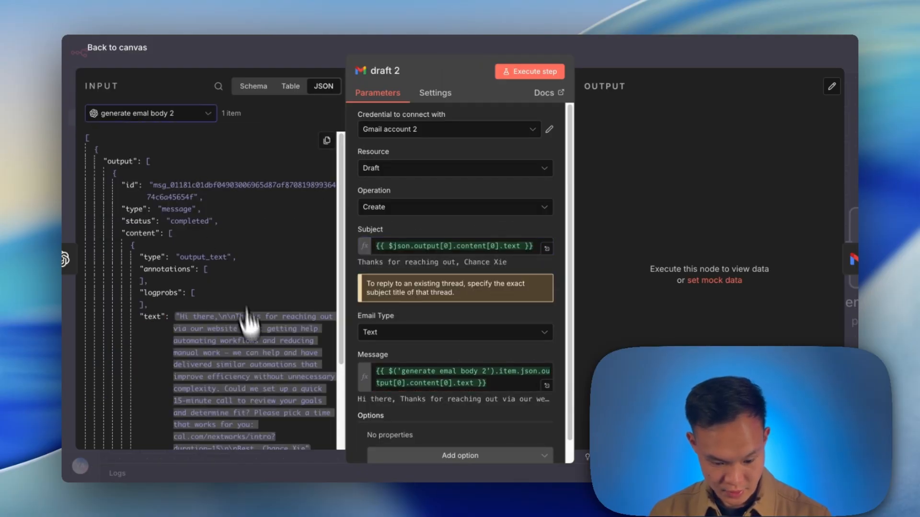
left_click(521, 384)
key("ctrl+a")
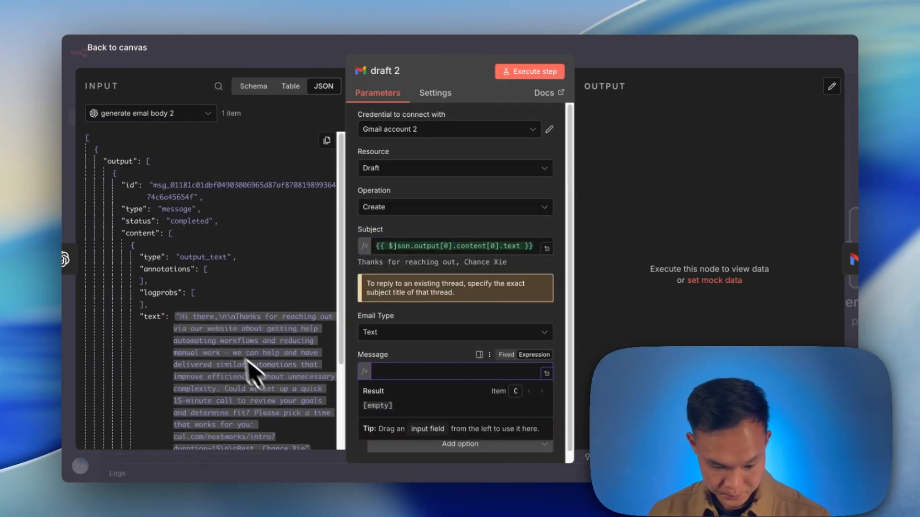
left_click_drag(246, 369, 486, 381)
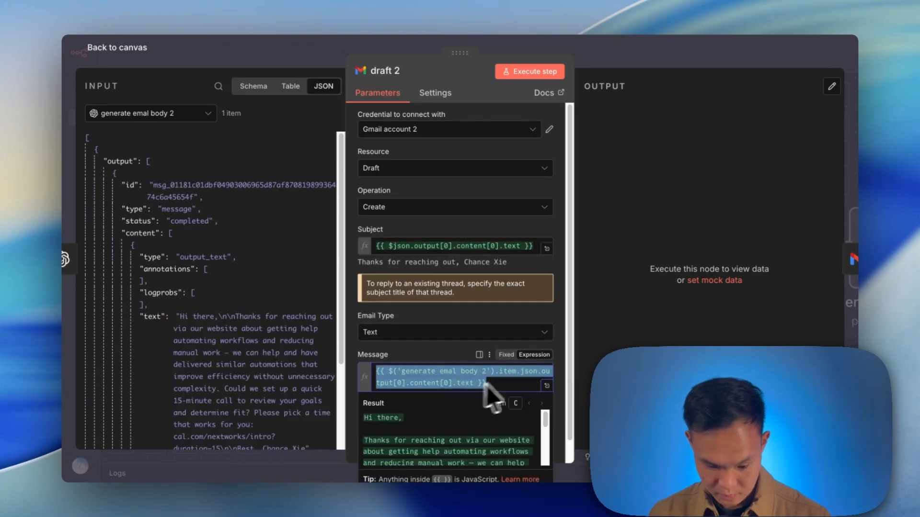
left_click(612, 348)
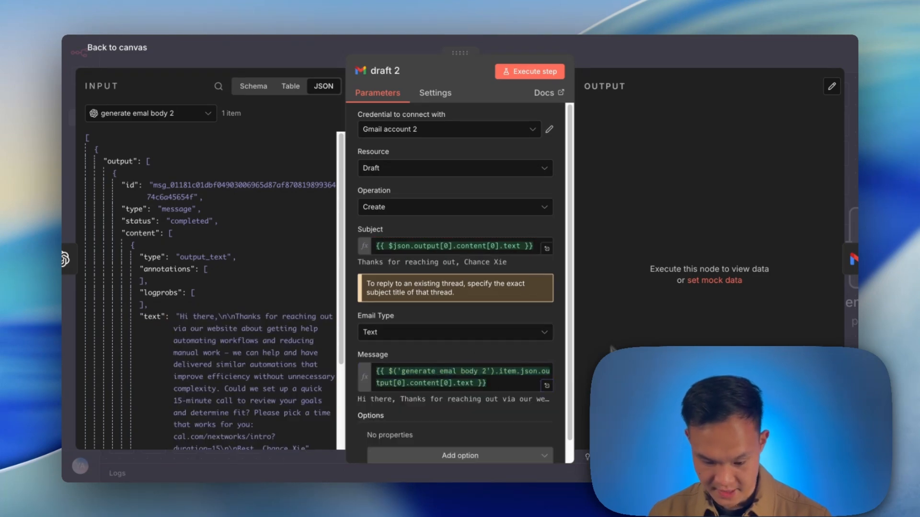
Execute the draft 2 node and return to the canvas.
left_click(520, 82)
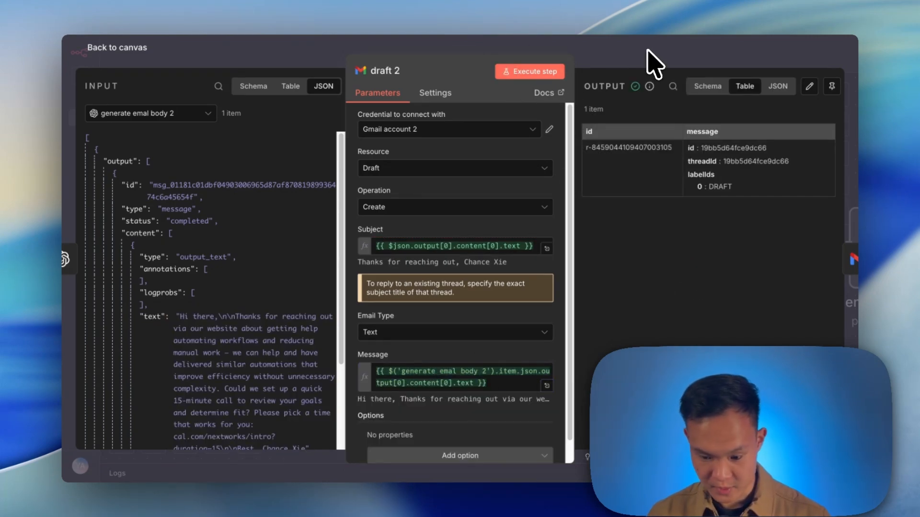
key("Escape")
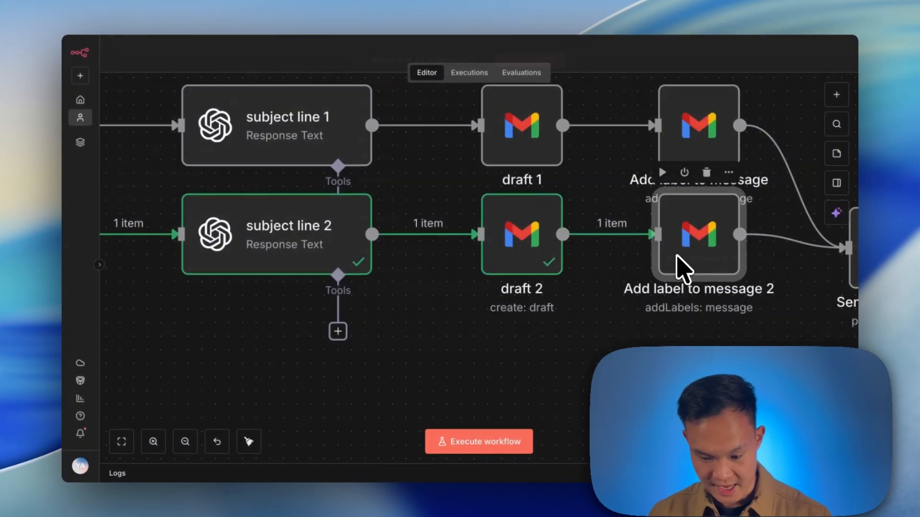
In Gmail, open the newly created draft from Drafts to review its subject and body.
double_click(680, 264)
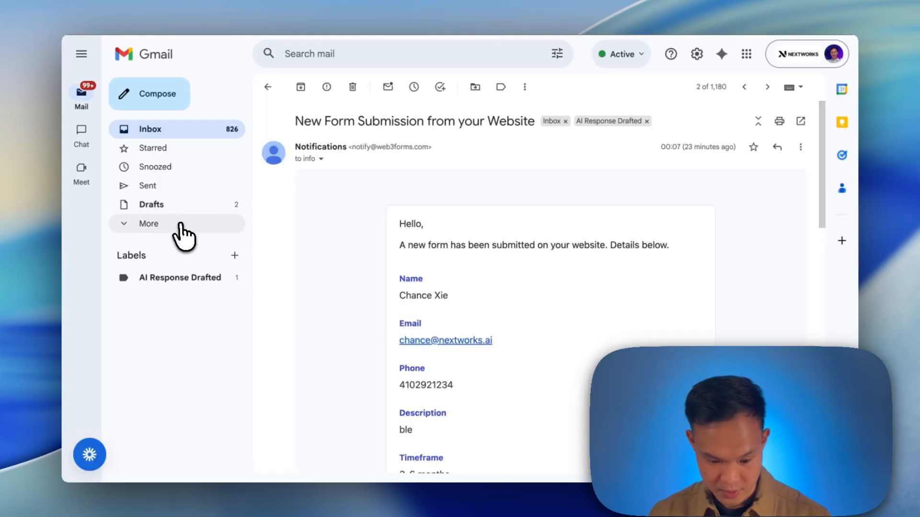
left_click(180, 204)
left_click(555, 145)
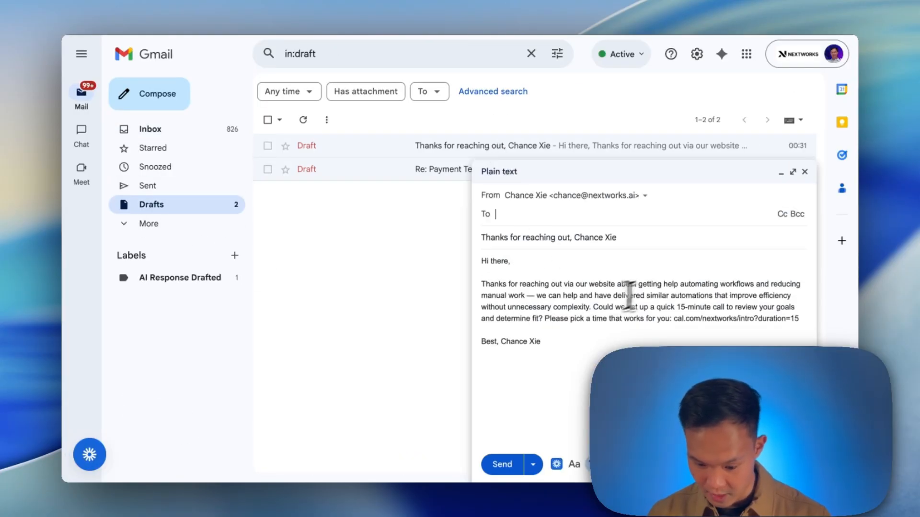
left_click_drag(795, 319, 676, 304)
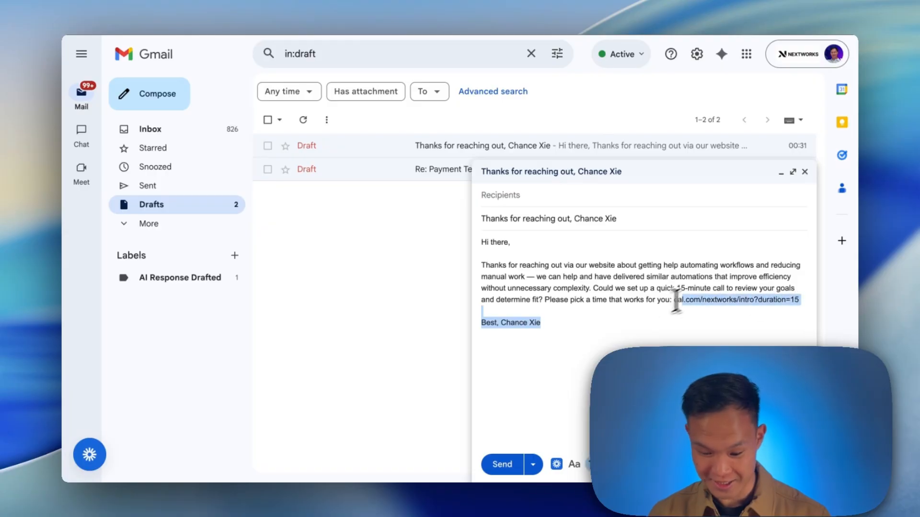
left_click(672, 322)
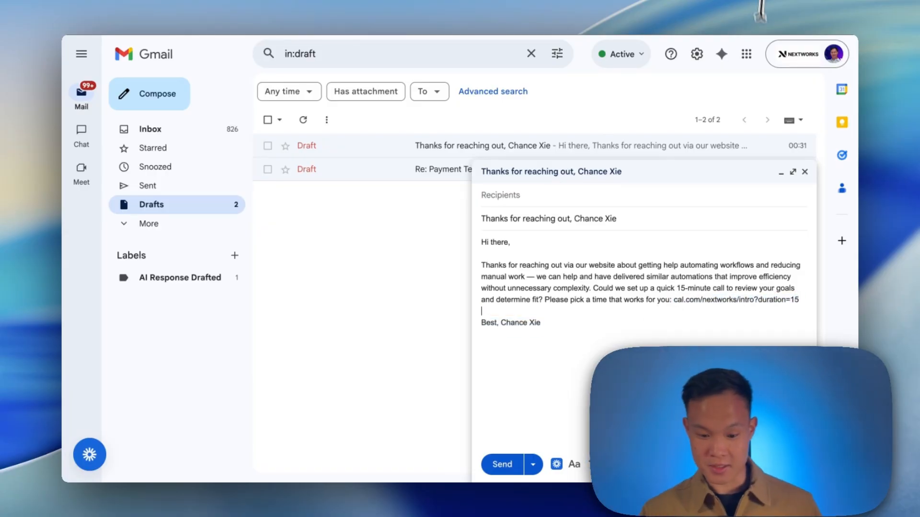
Back in the workflow, pan across the canvas to review the executed contact-form branch.
key("ctrl+Tab")
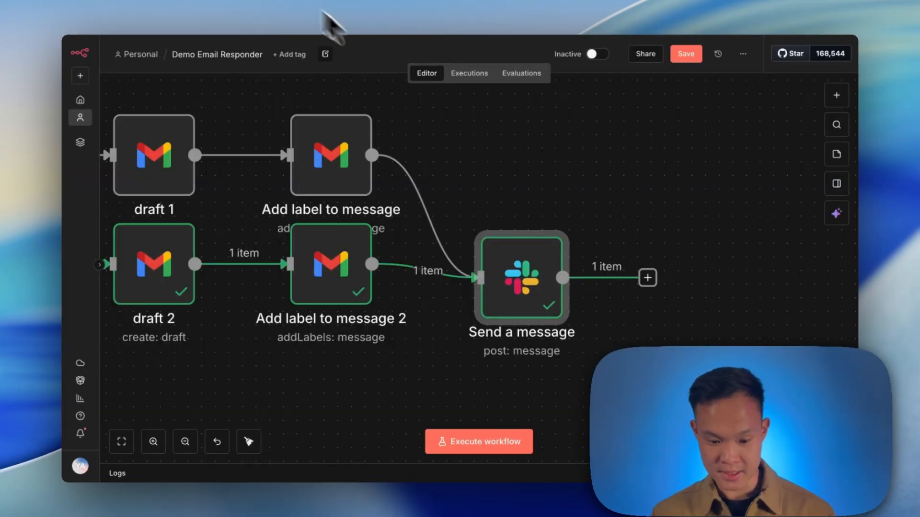
scroll(544, 195, "left", 10)
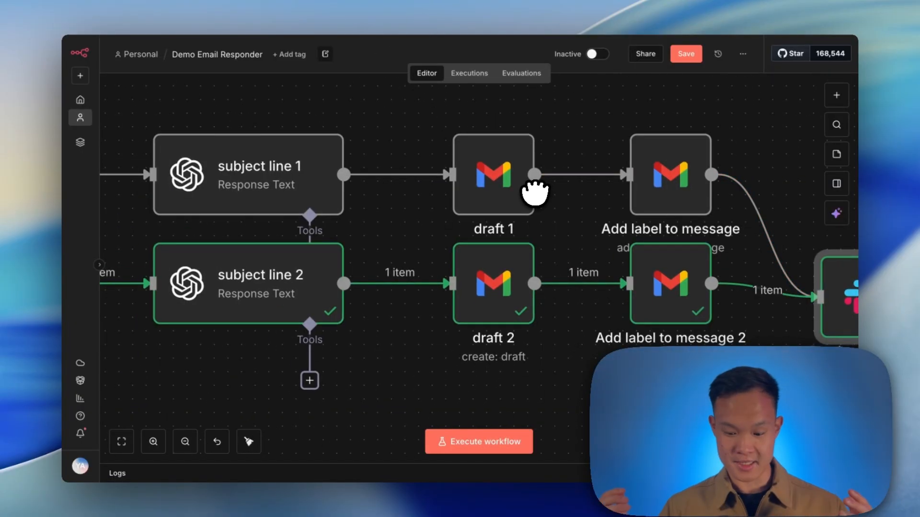
scroll(187, 293, "down", 5)
left_click_drag(261, 331, 664, 333)
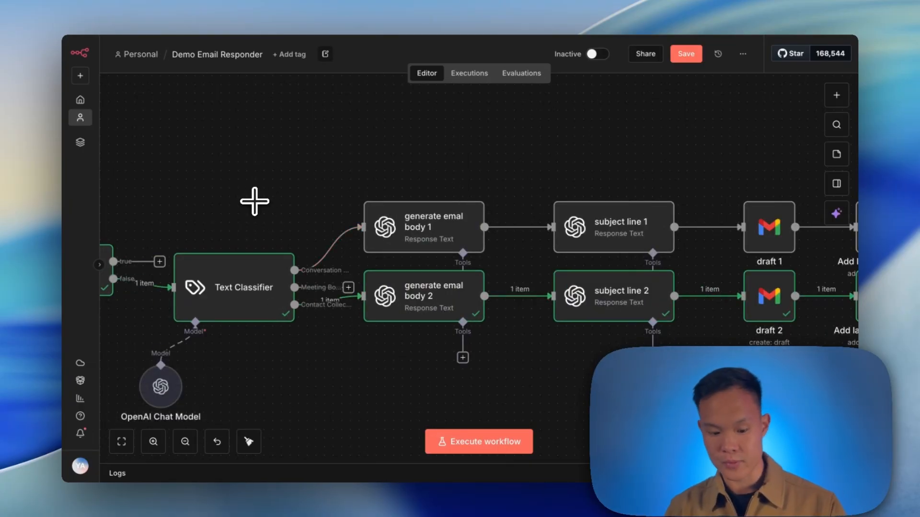
double_click(238, 312)
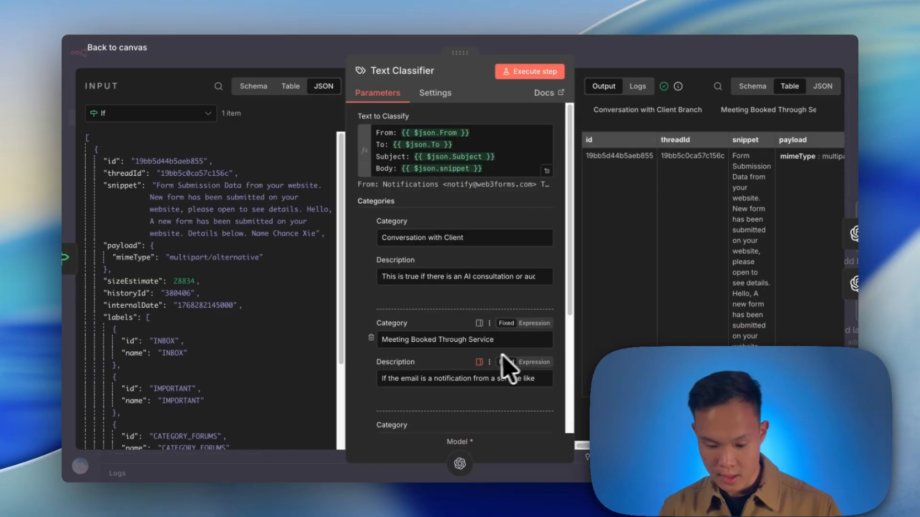
left_click(307, 50)
left_click_drag(483, 322, 364, 339)
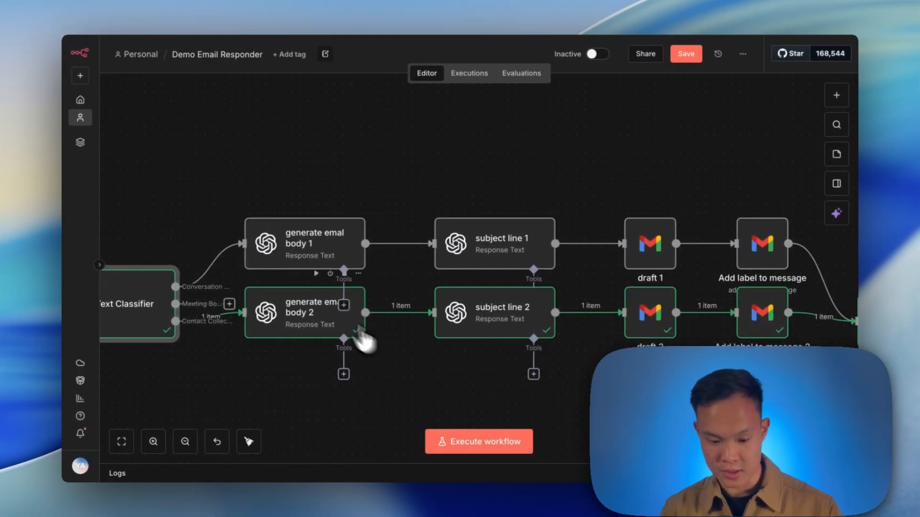
left_click_drag(224, 175, 844, 382)
left_click(573, 397)
scroll(570, 300, "right", 6)
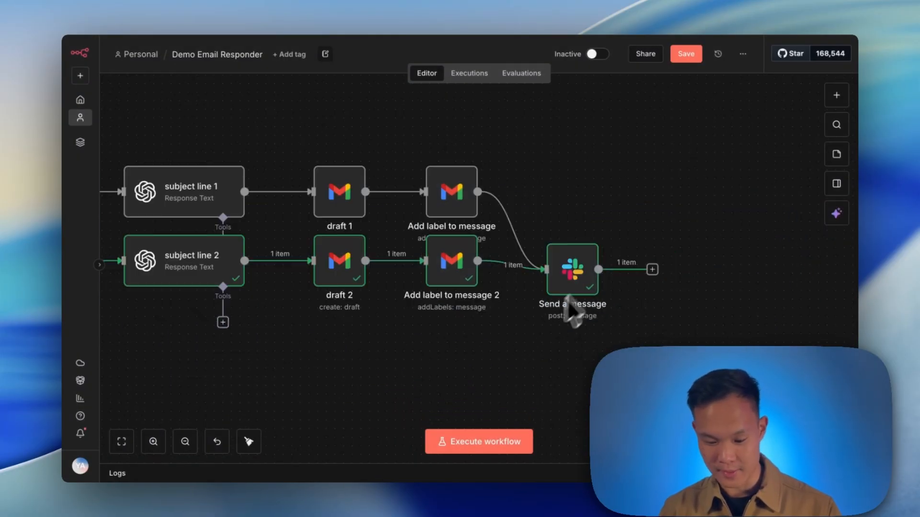